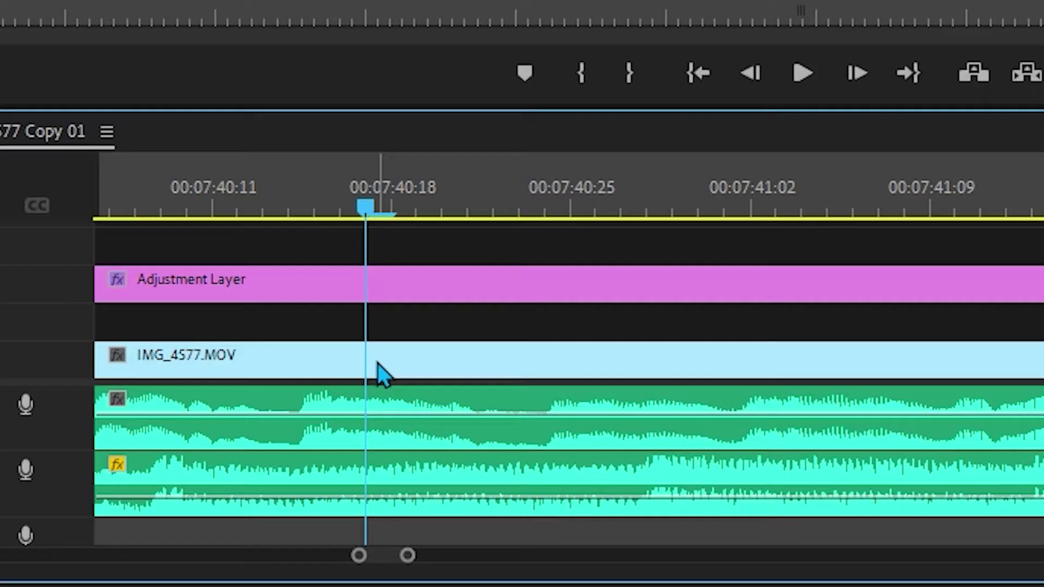
Split the IMG_4577.MOV clip on track V1 at 00:07:40:17 and 00:07:41:11 with the Razor tool
{"action": "key", "text": "c"}
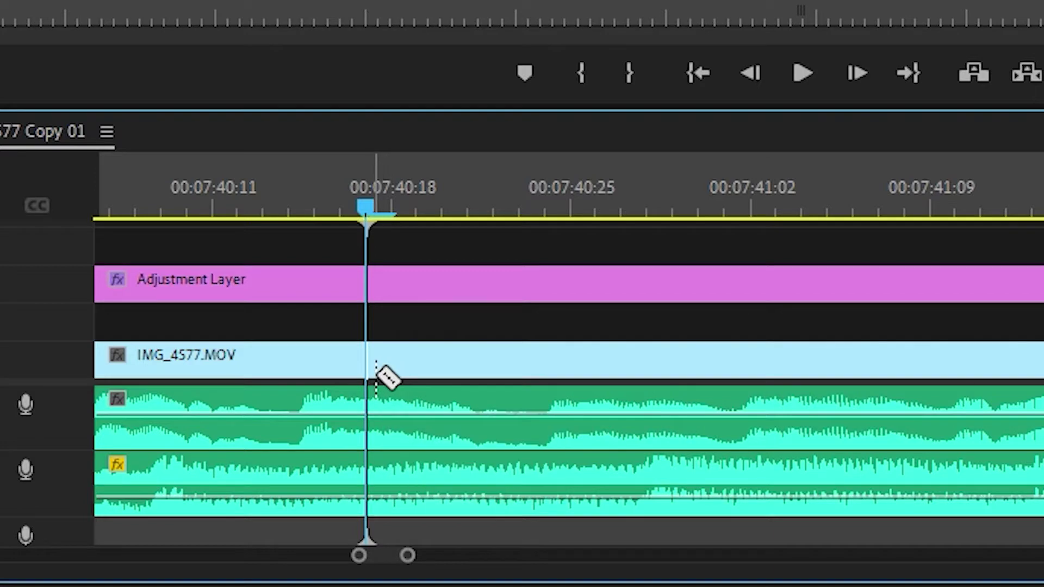
{"action": "left_click", "coordinate": [374, 370]}
{"action": "left_click_drag", "start_coordinate": [366, 210], "coordinate": [987, 214]}
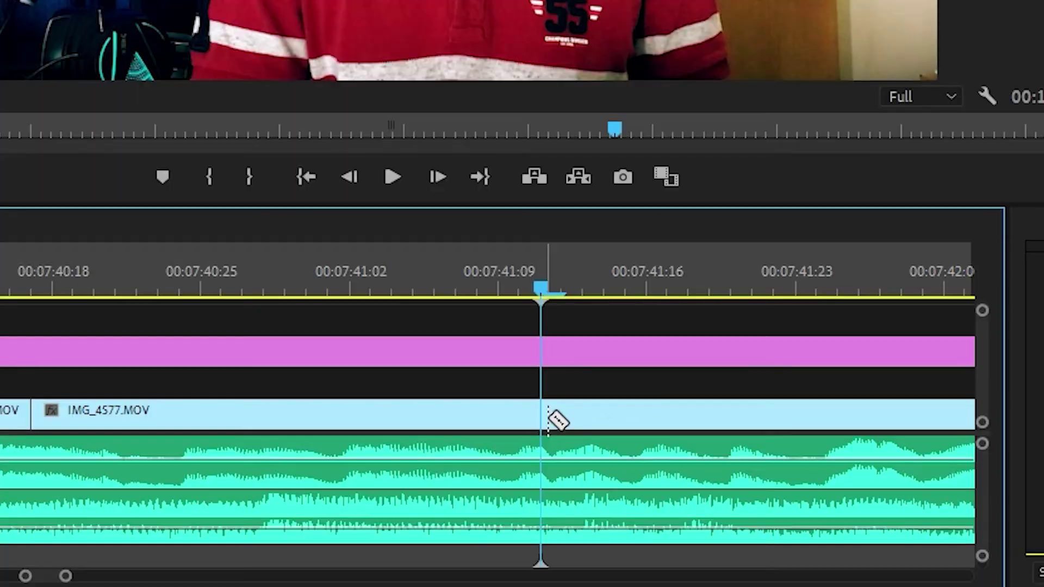
{"action": "left_click", "coordinate": [784, 478]}
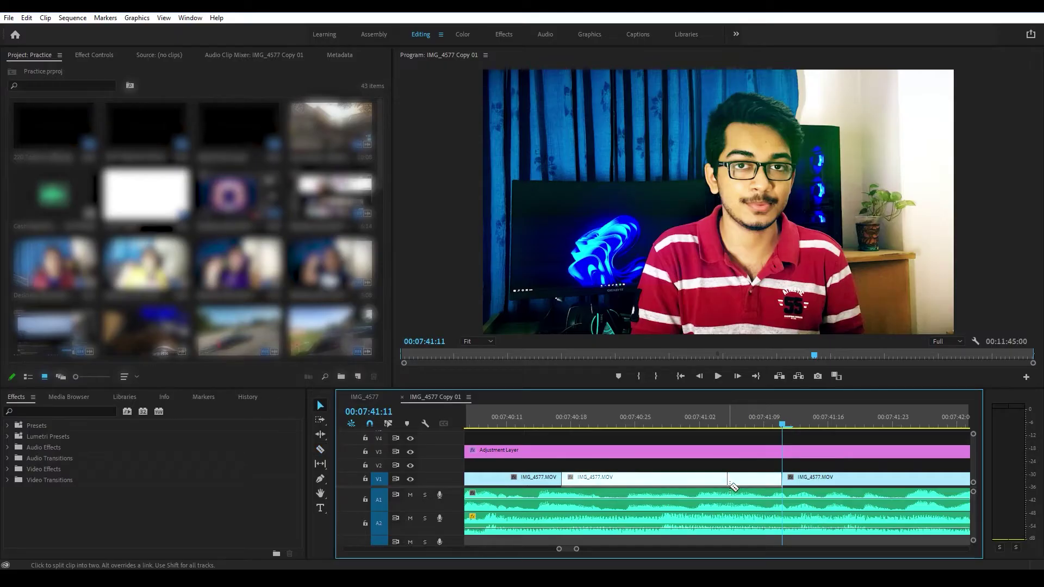
{"action": "key", "text": "v"}
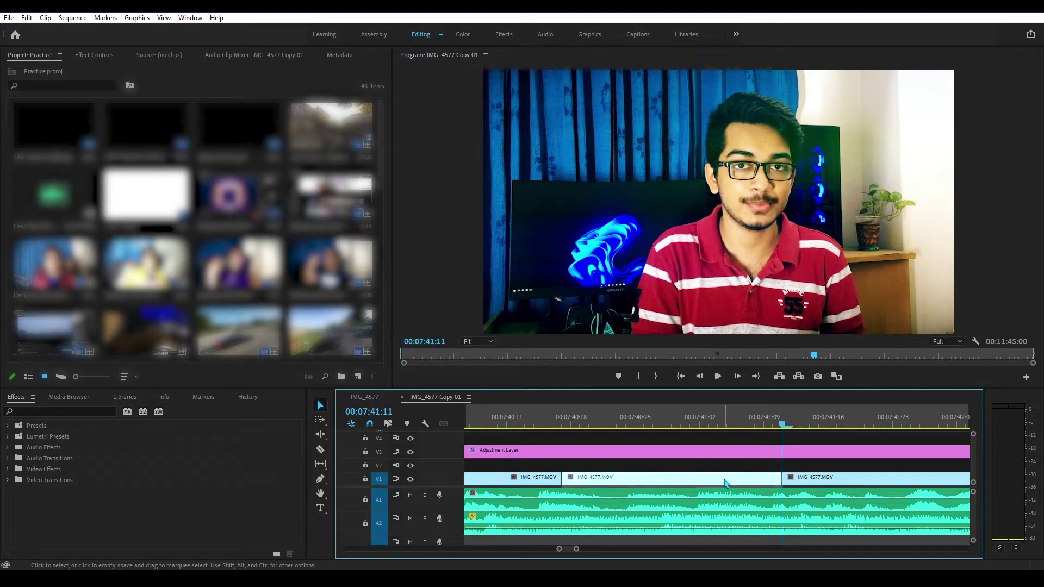
{"action": "key", "text": "c"}
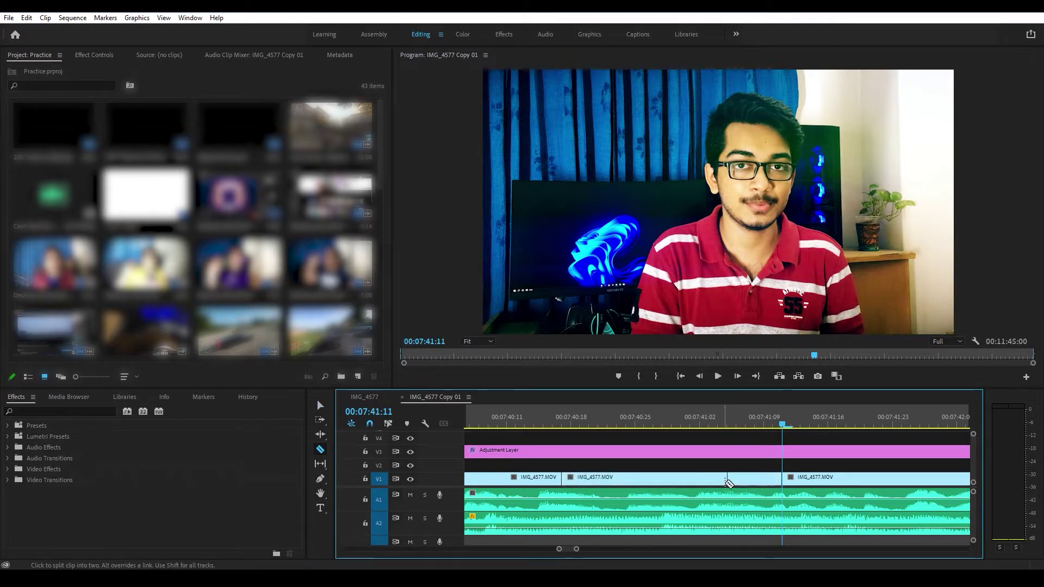
{"action": "key", "text": "v"}
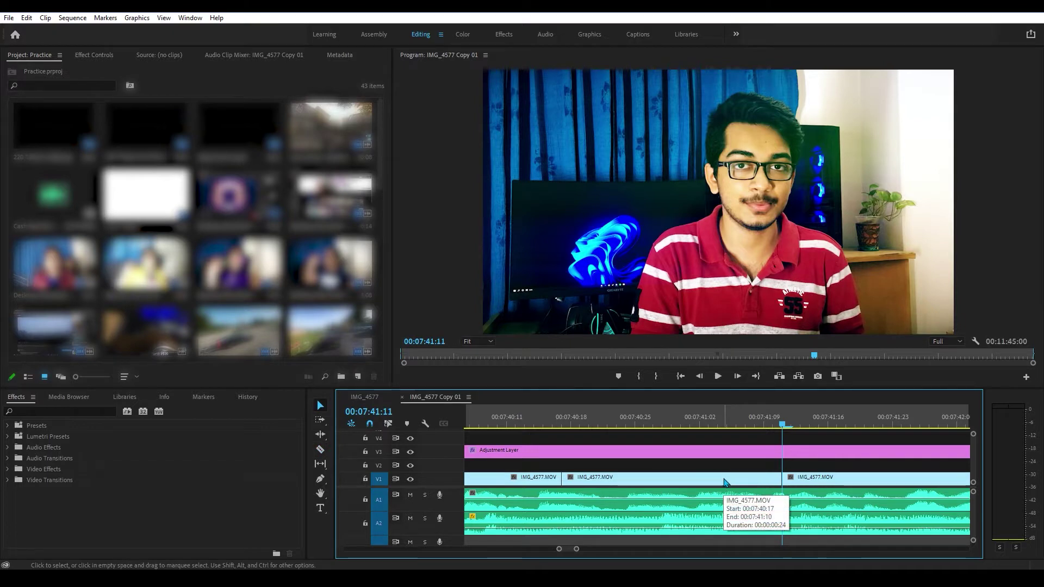
{"action": "key", "text": "c"}
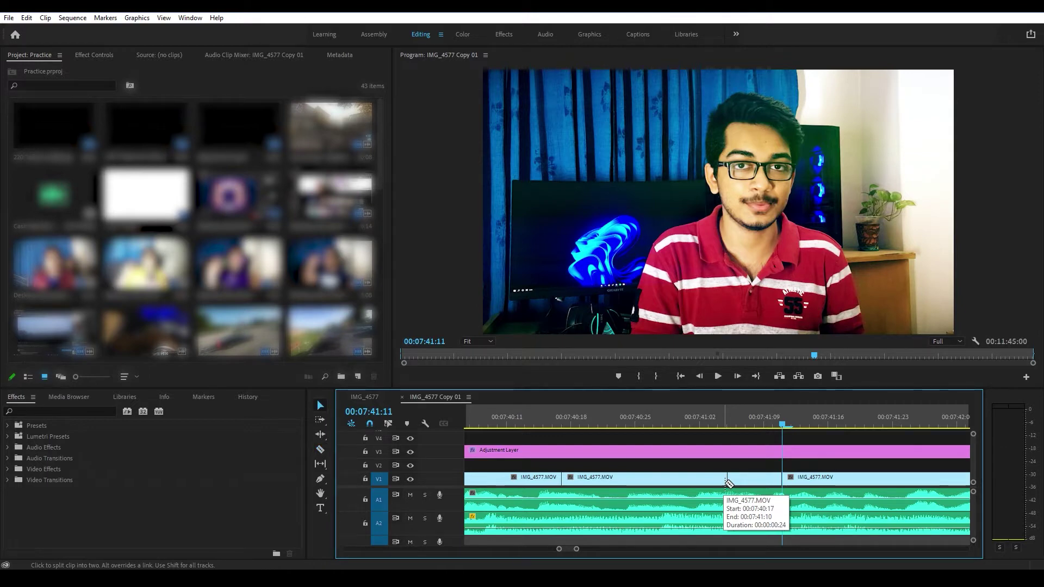
{"action": "key", "text": "v"}
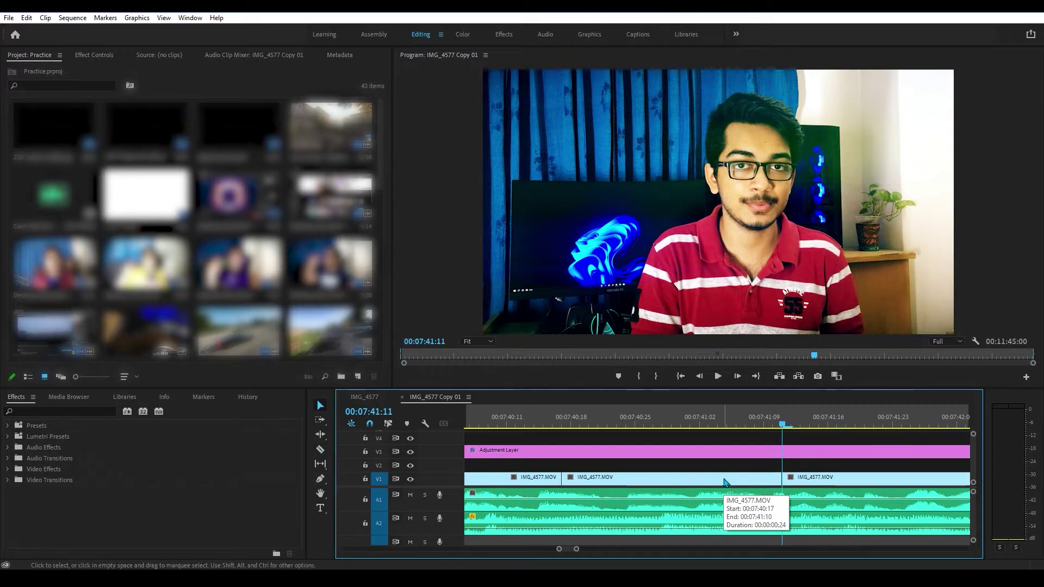
{"action": "key", "text": "c"}
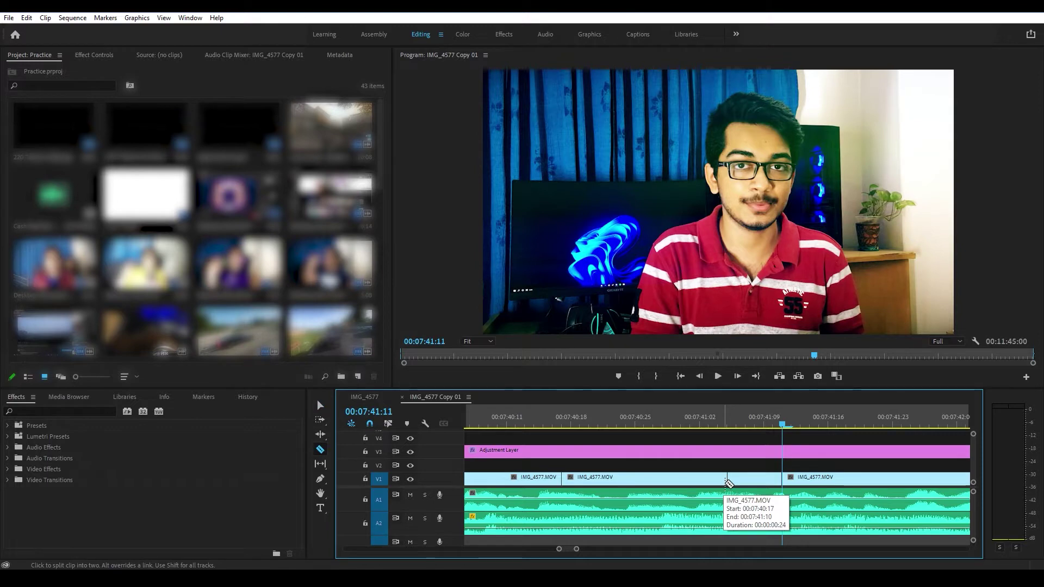
Delete the segment of IMG_4577.MOV between the two cuts on track V1
{"action": "key", "text": "v"}
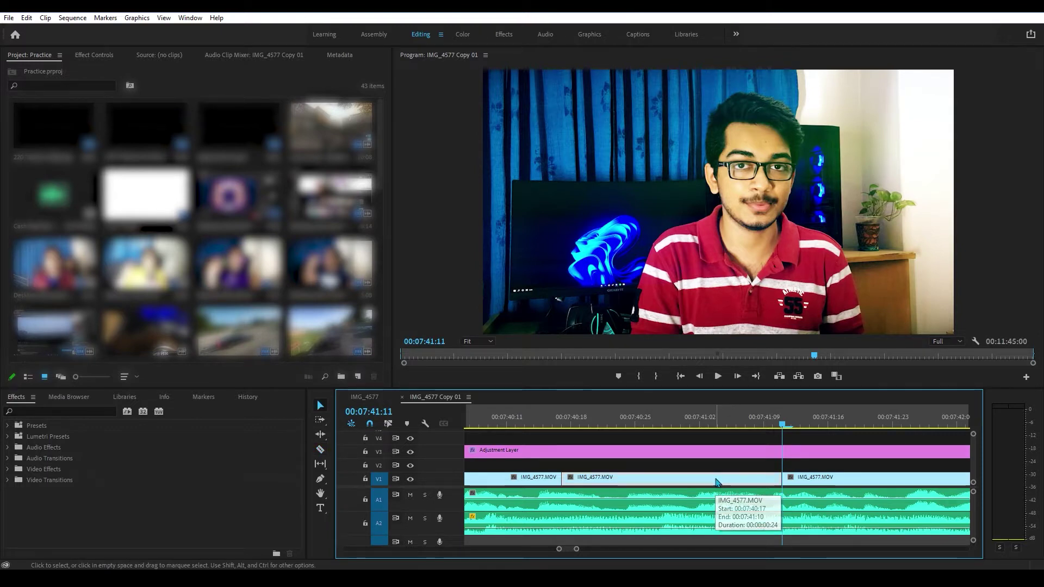
{"action": "left_click", "coordinate": [716, 481]}
{"action": "key", "text": "Delete"}
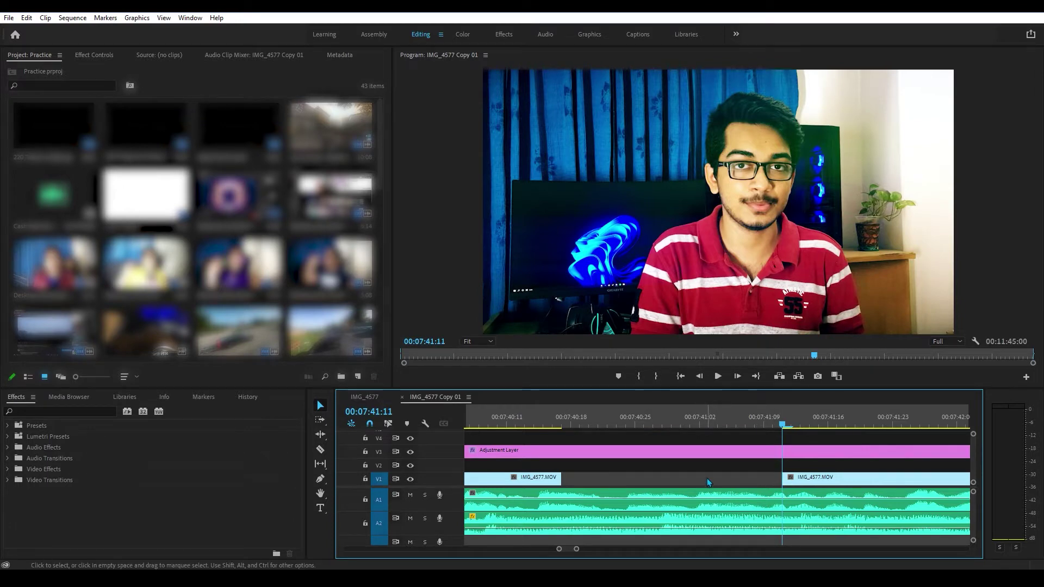
Undo the segment's deletion and both razor cuts on track V1
{"action": "key", "text": "ctrl+z"}
{"action": "key", "text": "ctrl+z"}
{"action": "key", "text": "ctrl+z"}
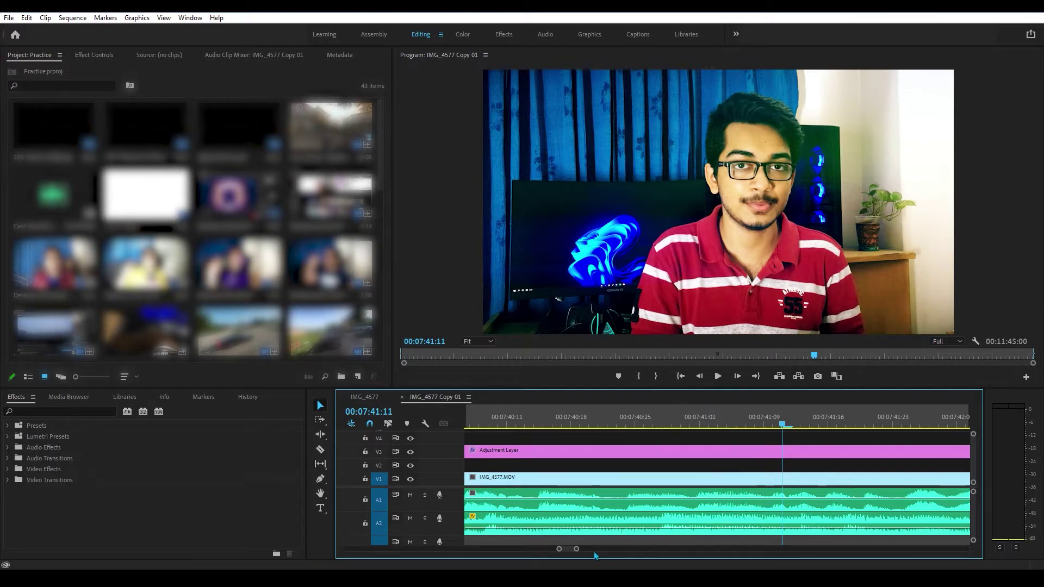
Split the title clip on track V4 at about 00:07:27:25 and delete the part after the cut
{"action": "mouse_move", "coordinate": [584, 552]}
{"action": "left_mouse_down"}
{"action": "mouse_move", "coordinate": [653, 550]}
{"action": "mouse_move", "coordinate": [576, 550]}
{"action": "left_mouse_up"}
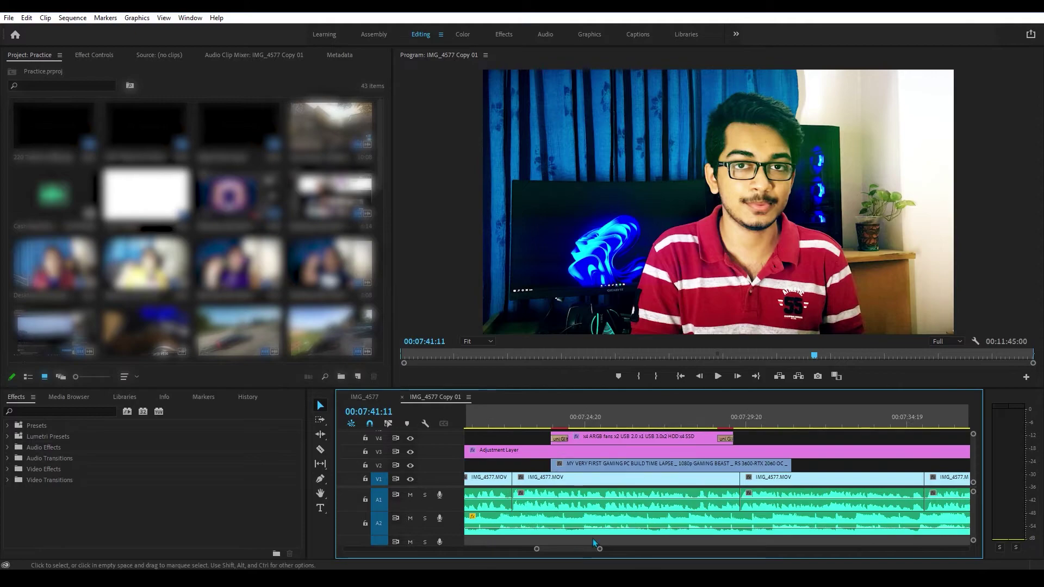
{"action": "key", "text": "c"}
{"action": "left_click", "coordinate": [686, 437]}
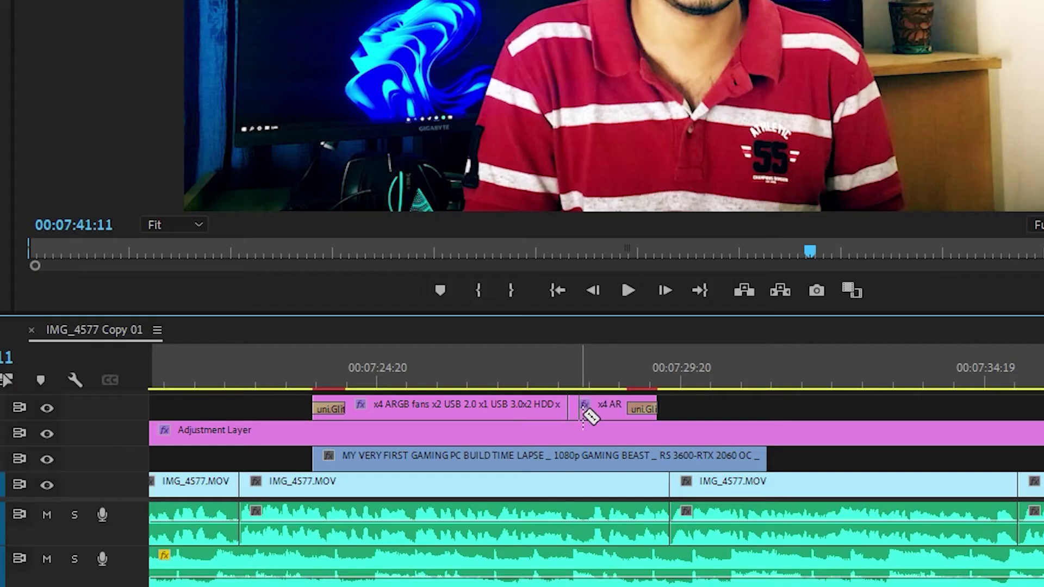
{"action": "key", "text": "v"}
{"action": "left_click", "coordinate": [594, 415]}
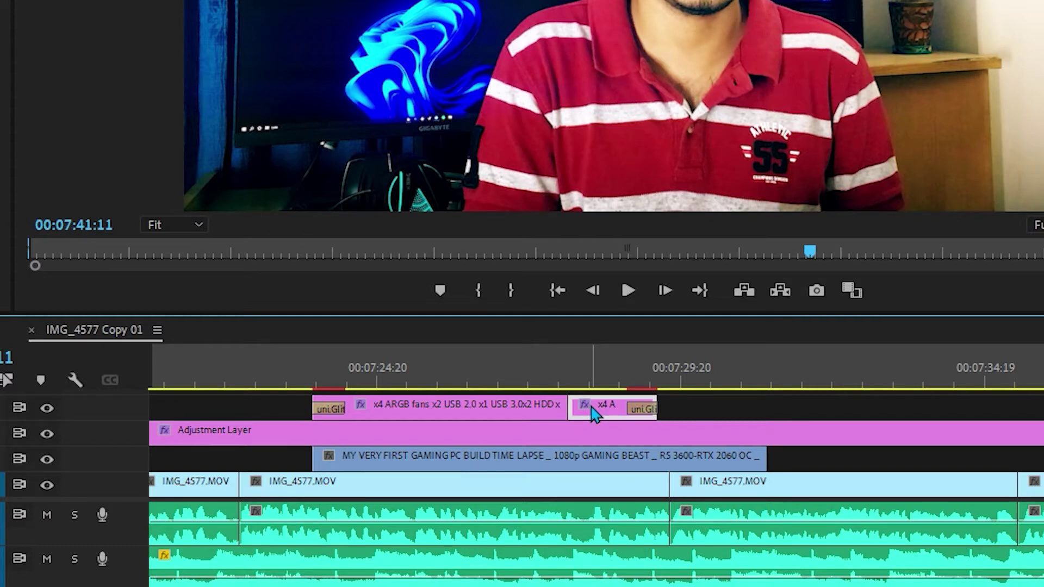
{"action": "key", "text": "Delete"}
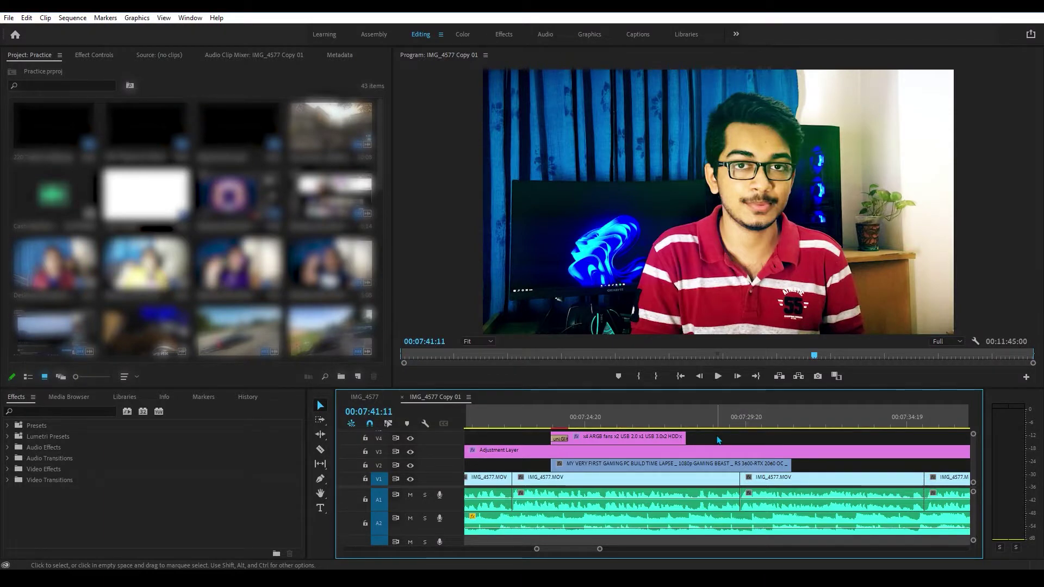
Undo the deletion and the cut of the title clip on track V4
{"action": "key", "text": "ctrl+z"}
{"action": "key", "text": "ctrl+z"}
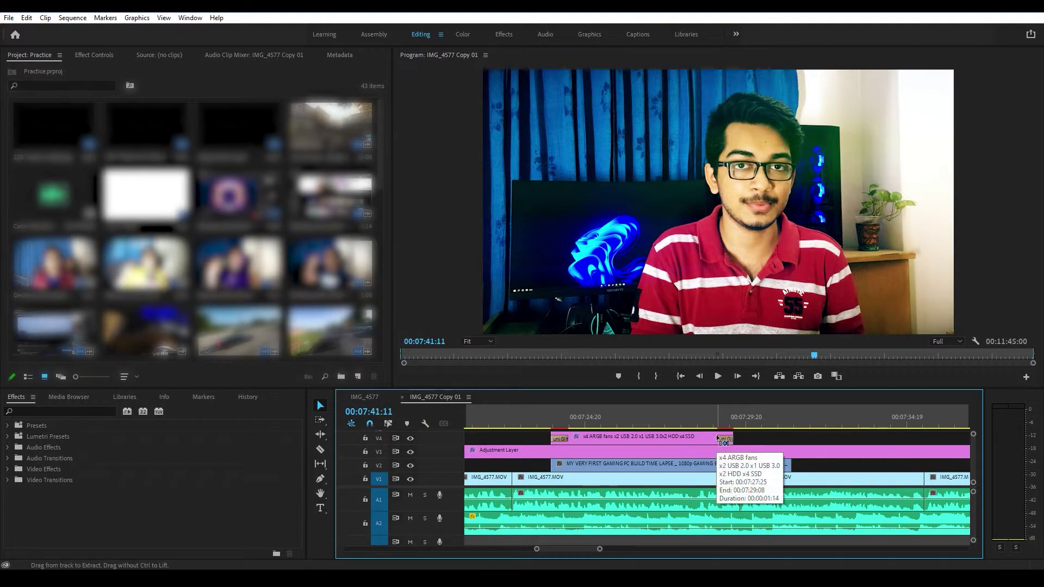
Add a two-line text reading "This is a TEXT" and "I know, right?" over the curtain in the video frame
{"action": "mouse_move", "coordinate": [600, 548]}
{"action": "left_mouse_down"}
{"action": "mouse_move", "coordinate": [659, 550]}
{"action": "mouse_move", "coordinate": [593, 552]}
{"action": "mouse_move", "coordinate": [612, 553]}
{"action": "left_mouse_up"}
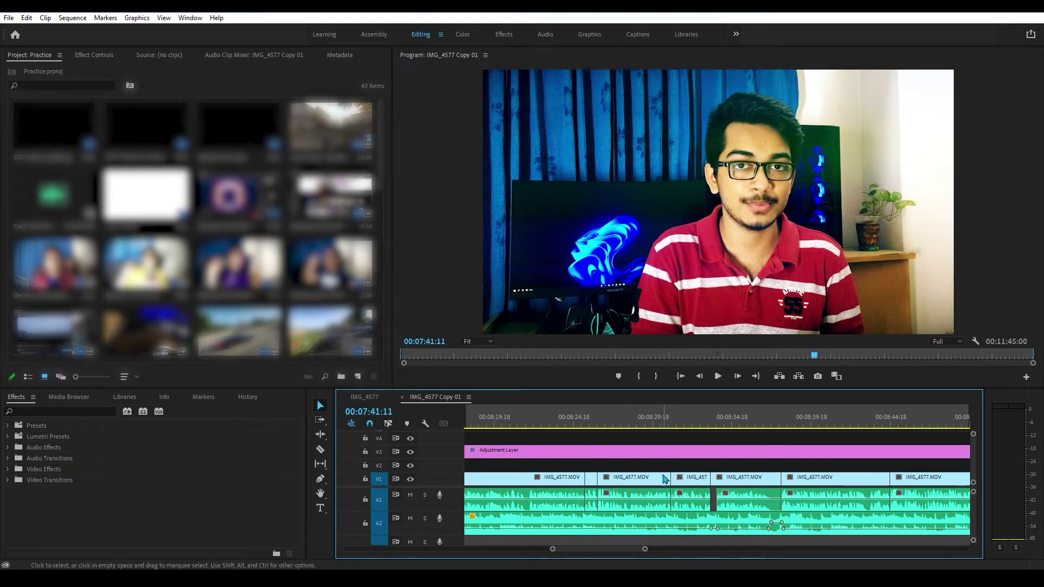
{"action": "key", "text": "t"}
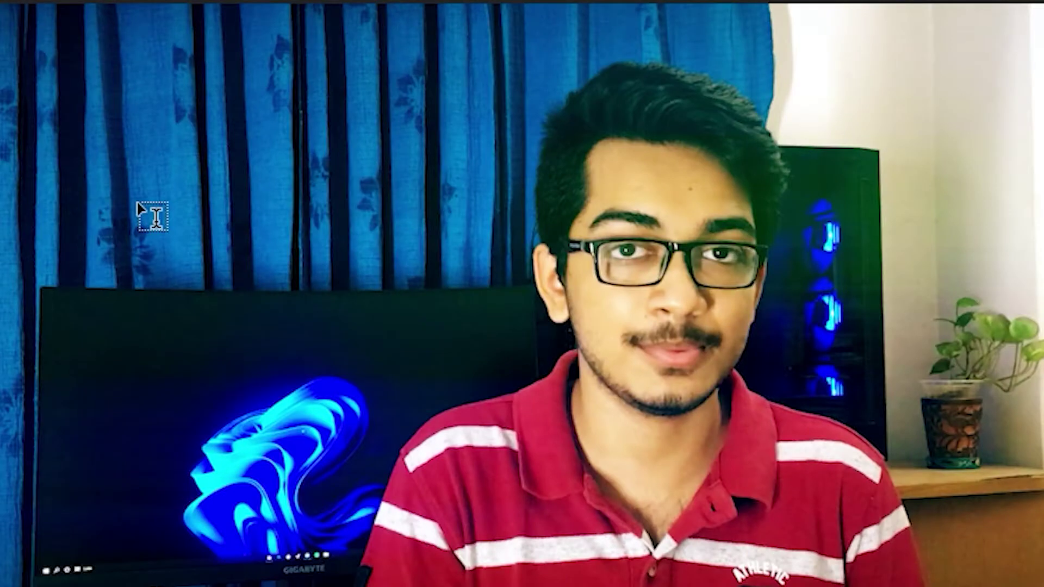
{"action": "type", "text": "This is a TEXT"}
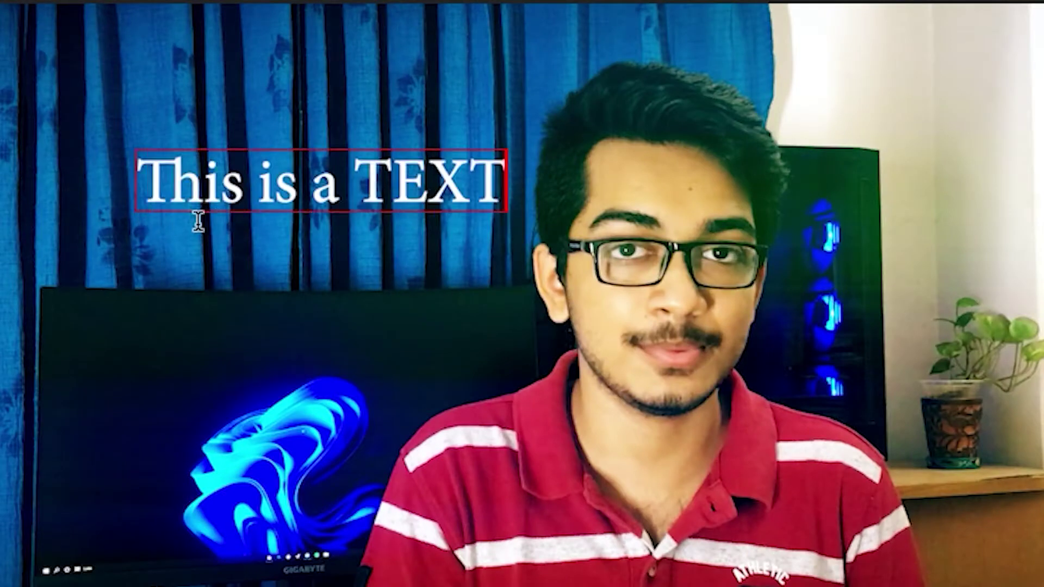
{"action": "key", "text": "Return"}
{"action": "type", "text": "I know, right?"}
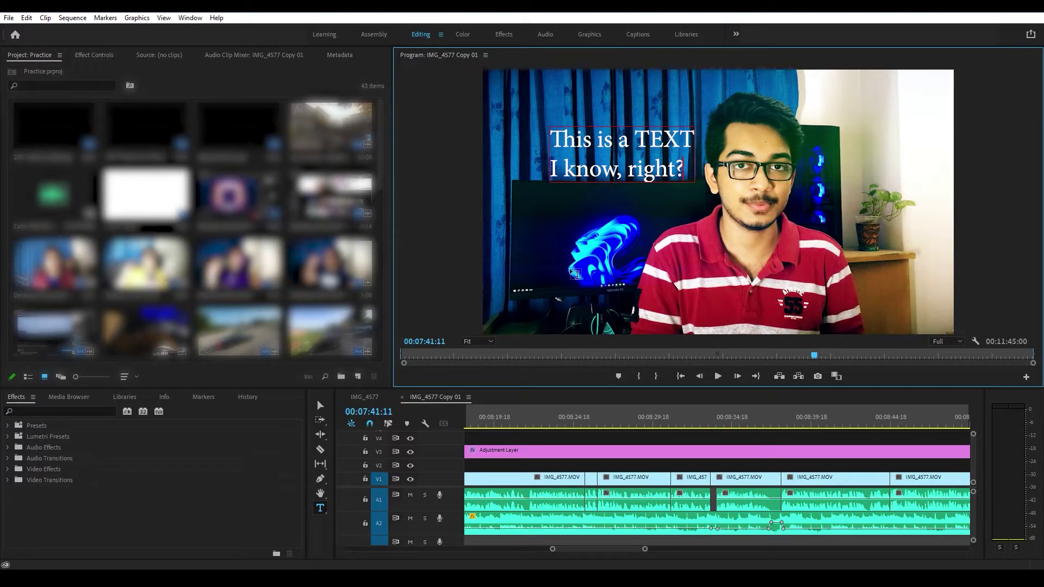
Move the text toward the upper-left corner of the video frame and enlarge it to span the curtain beside the head
{"action": "left_click", "coordinate": [538, 403]}
{"action": "key", "text": "v"}
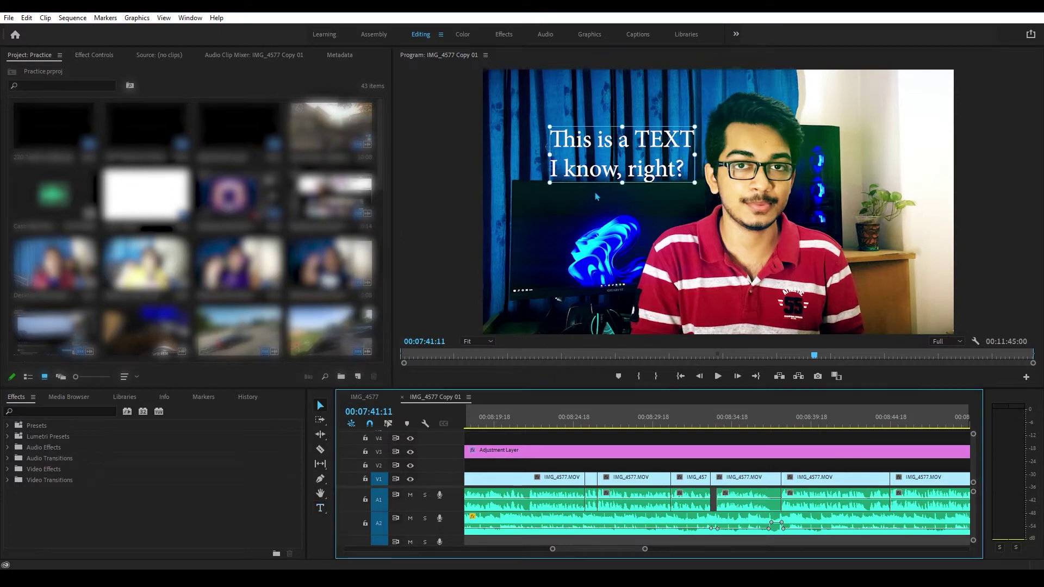
{"action": "left_click_drag", "start_coordinate": [598, 159], "coordinate": [552, 105]}
{"action": "left_click_drag", "start_coordinate": [649, 146], "coordinate": [697, 164]}
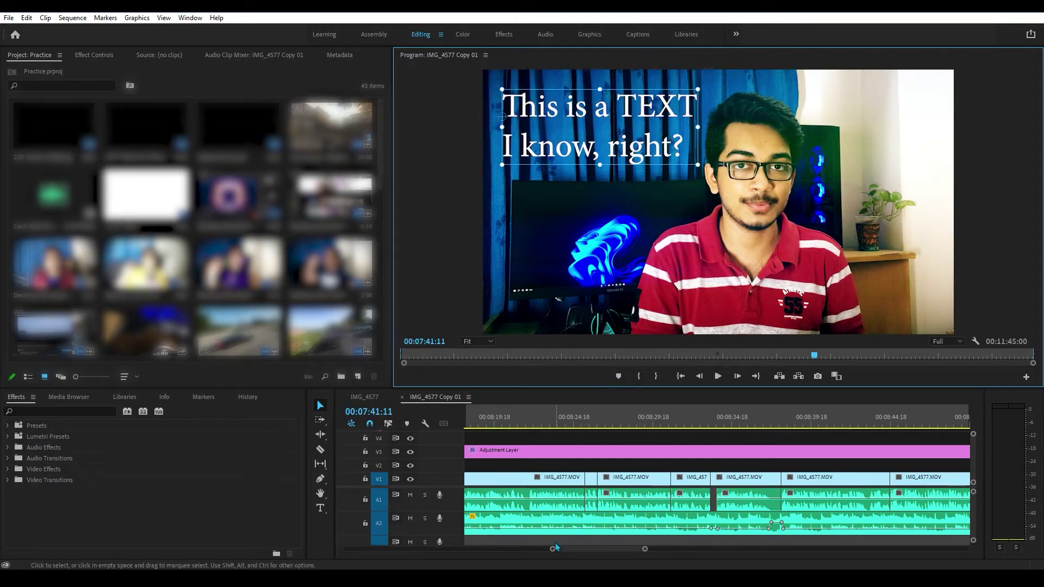
Slow the V1 clip before the gap to 45.29% by rate-stretching its end to the next clip, and play it
{"action": "left_click_drag", "start_coordinate": [571, 553], "coordinate": [535, 550]}
{"action": "left_click_drag", "start_coordinate": [712, 424], "coordinate": [722, 426]}
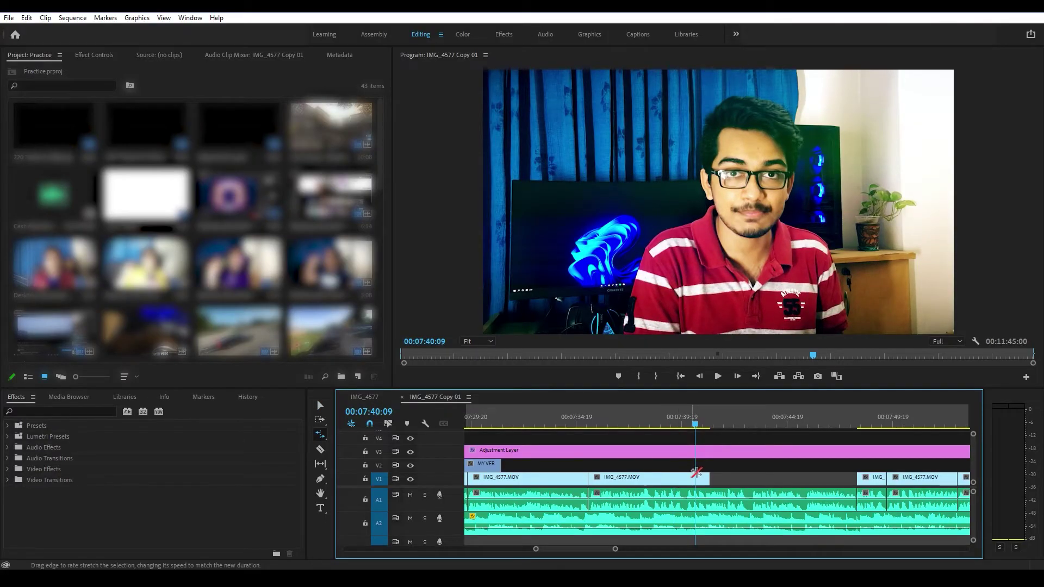
{"action": "key", "text": "r"}
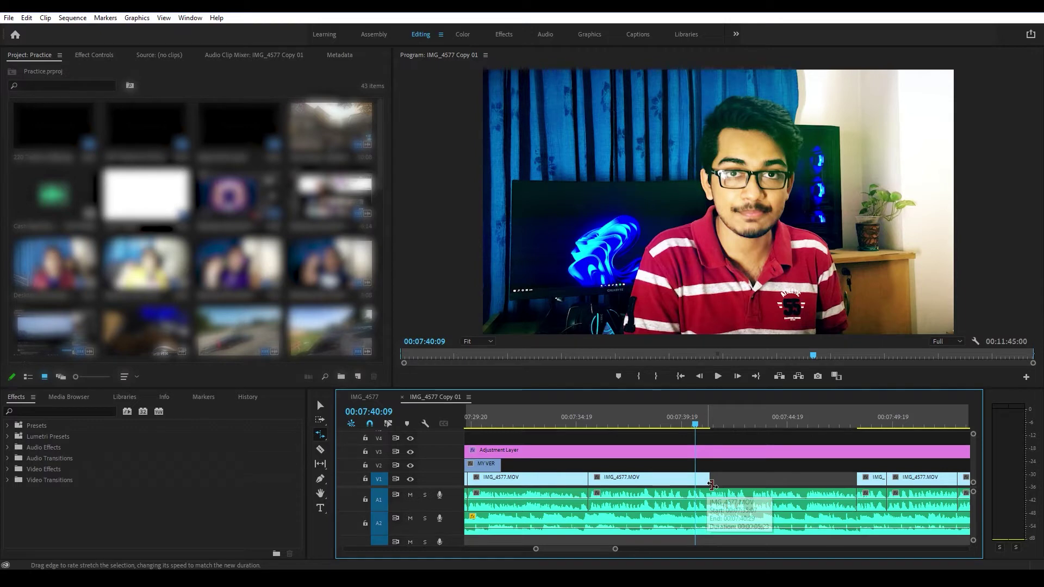
{"action": "left_click_drag", "start_coordinate": [712, 484], "coordinate": [857, 484]}
{"action": "key", "text": "space"}
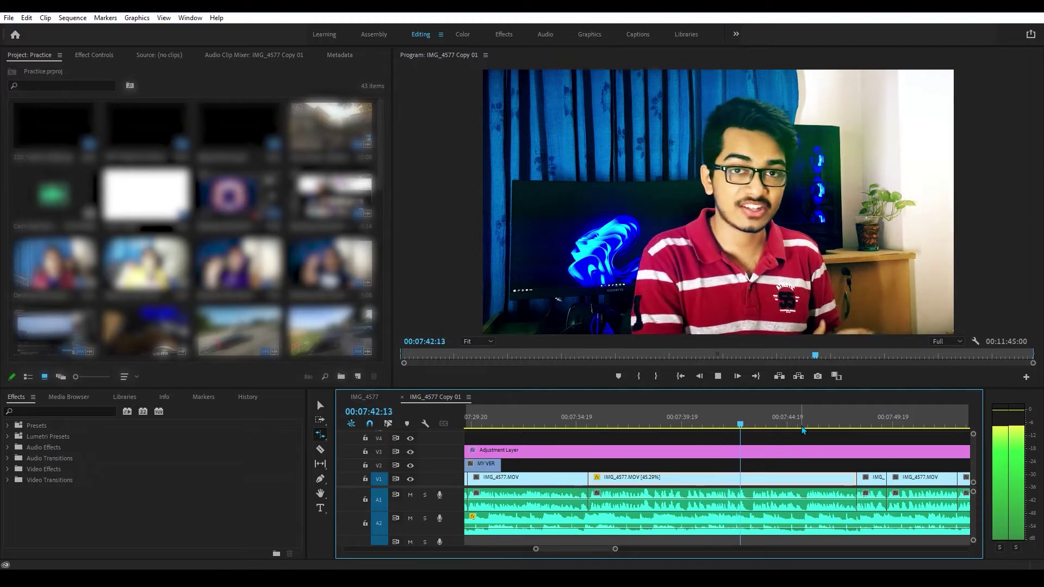
Stop playback and speed up the stretched V1 clip by rate-stretching its end back close to its start
{"action": "key", "text": "space"}
{"action": "left_click_drag", "start_coordinate": [860, 487], "coordinate": [603, 489]}
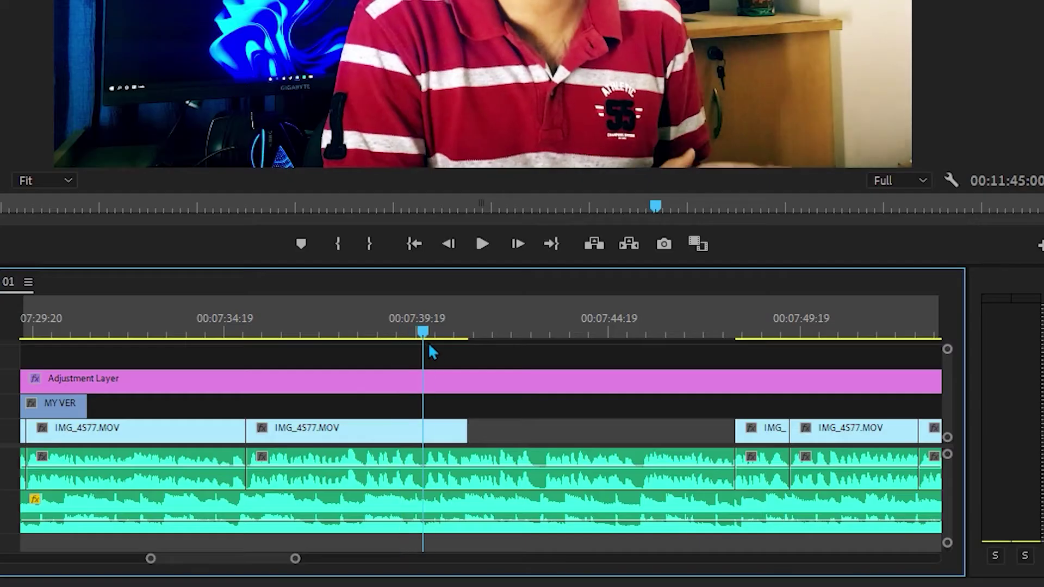
Rate-stretch the end of the V1 clip across the gap to the next clip, giving 45.29% speed, and preview it
{"action": "left_click_drag", "start_coordinate": [687, 427], "coordinate": [695, 427]}
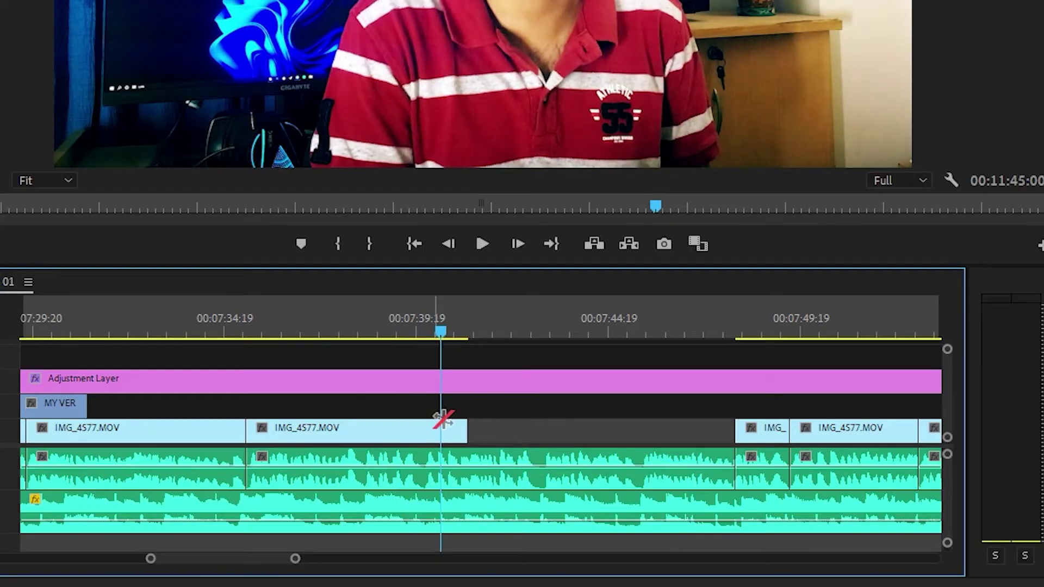
{"action": "left_click", "coordinate": [471, 442]}
{"action": "left_click_drag", "start_coordinate": [471, 442], "coordinate": [737, 439]}
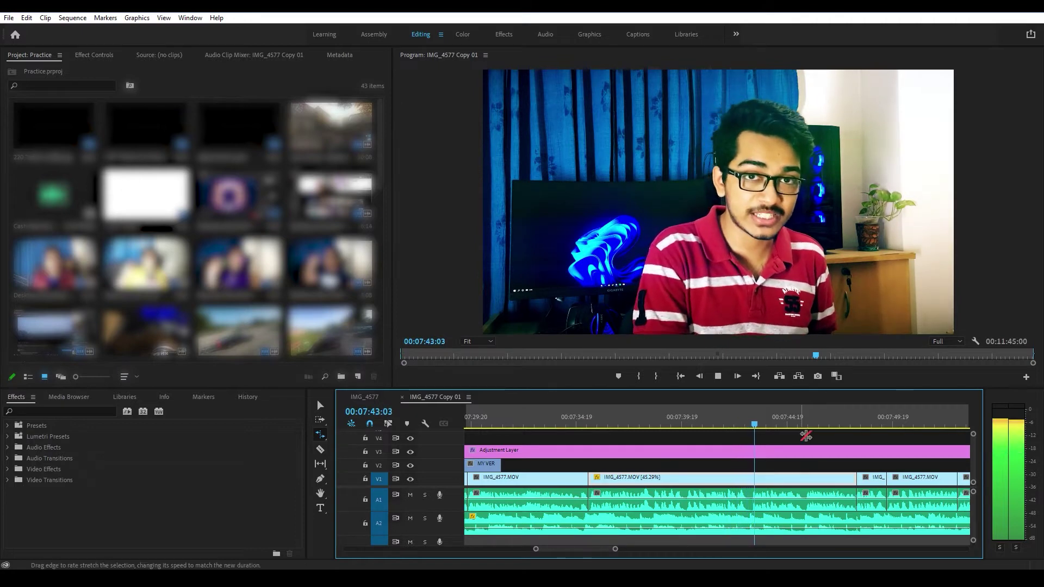
{"action": "key", "text": "space"}
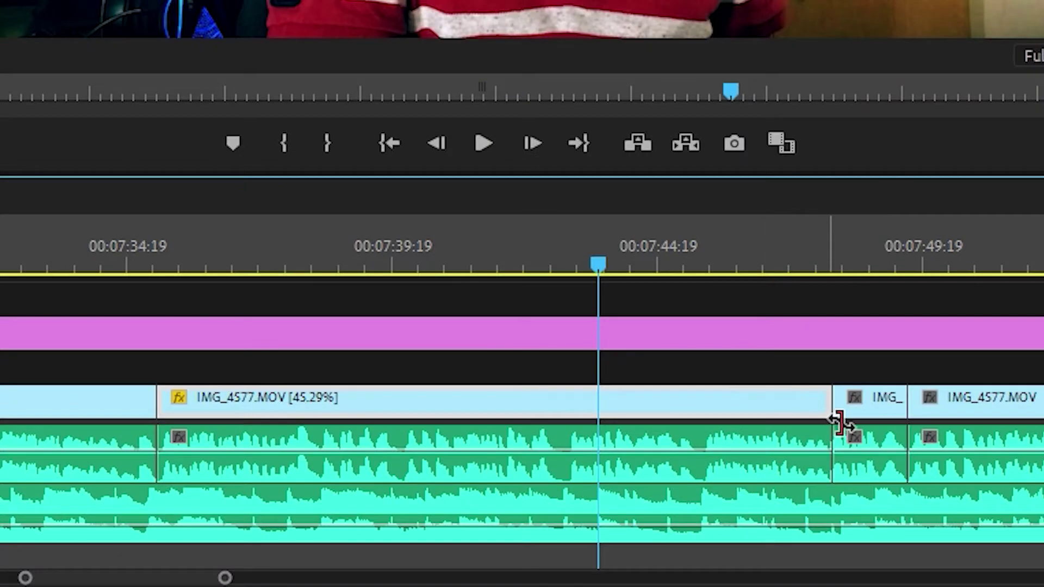
Speed up the V1 clip by rate-stretching its end back to about 00:07:36, and play the shortened clip
{"action": "left_click_drag", "start_coordinate": [836, 423], "coordinate": [201, 429]}
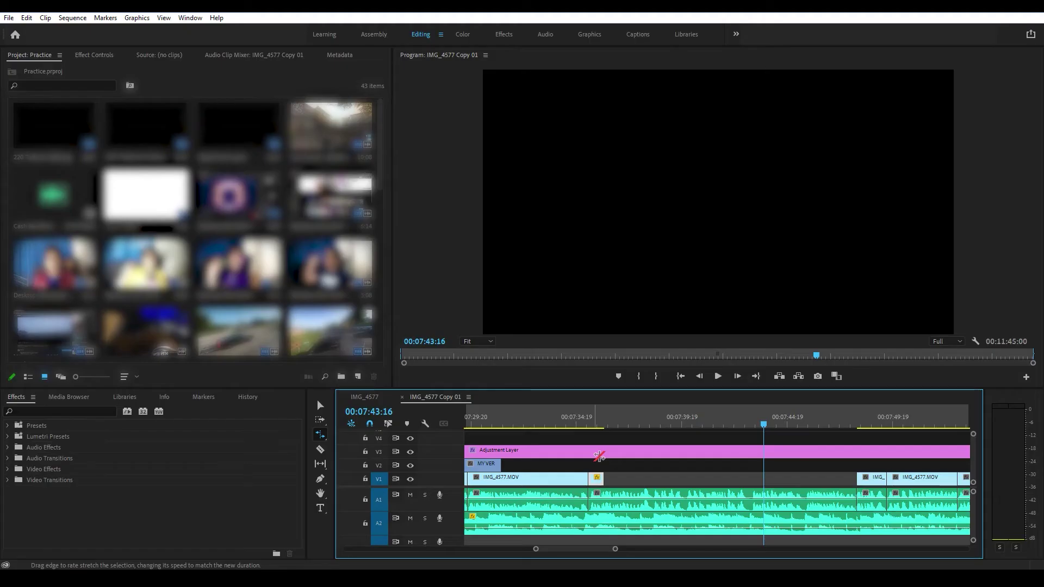
{"action": "key", "text": "v"}
{"action": "left_click", "coordinate": [583, 425]}
{"action": "key", "text": "space"}
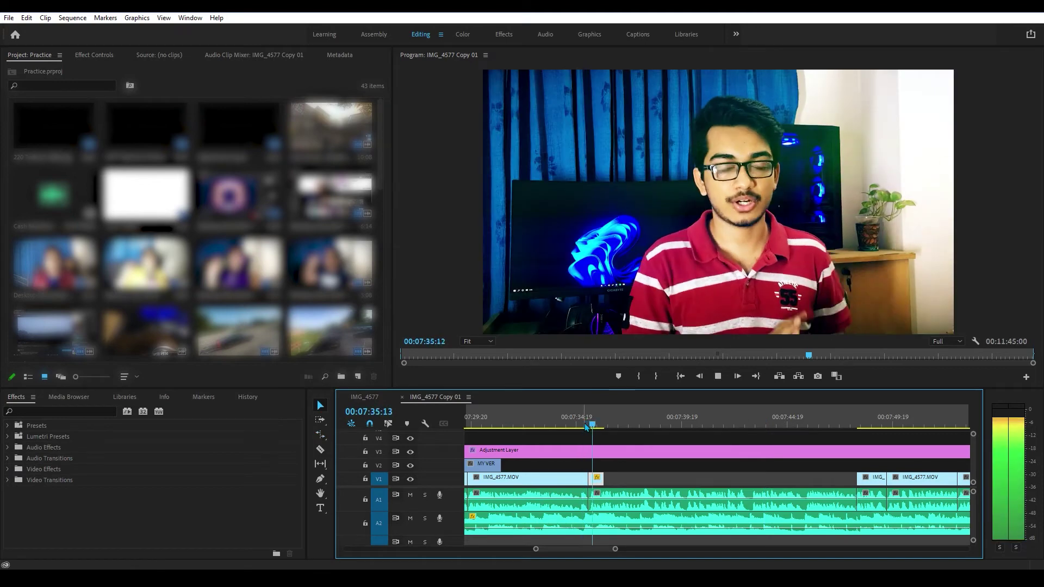
{"action": "left_click", "coordinate": [827, 424]}
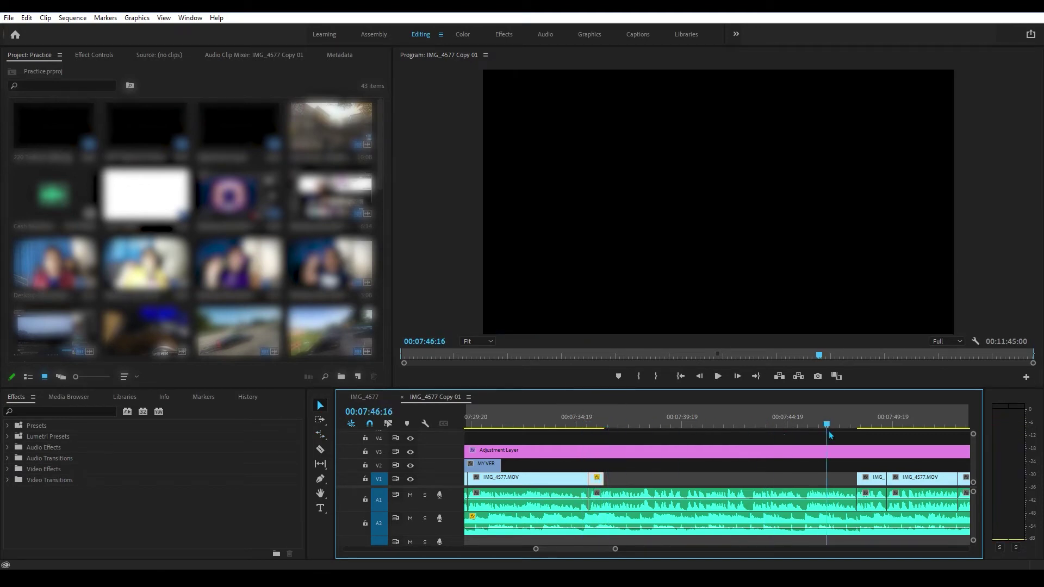
Move the clip after the gap against the sped-up clip and shorten the preceding V1 clip with Rate Stretch
{"action": "left_click_drag", "start_coordinate": [878, 486], "coordinate": [624, 471]}
{"action": "key", "text": "r"}
{"action": "left_click_drag", "start_coordinate": [588, 479], "coordinate": [500, 484]}
Move the following V1 clip back toward the end of the shortened clip and play that part of the sequence
{"action": "key", "text": "v"}
{"action": "left_click_drag", "start_coordinate": [620, 479], "coordinate": [511, 481]}
{"action": "left_click", "coordinate": [507, 415]}
{"action": "key", "text": "space"}
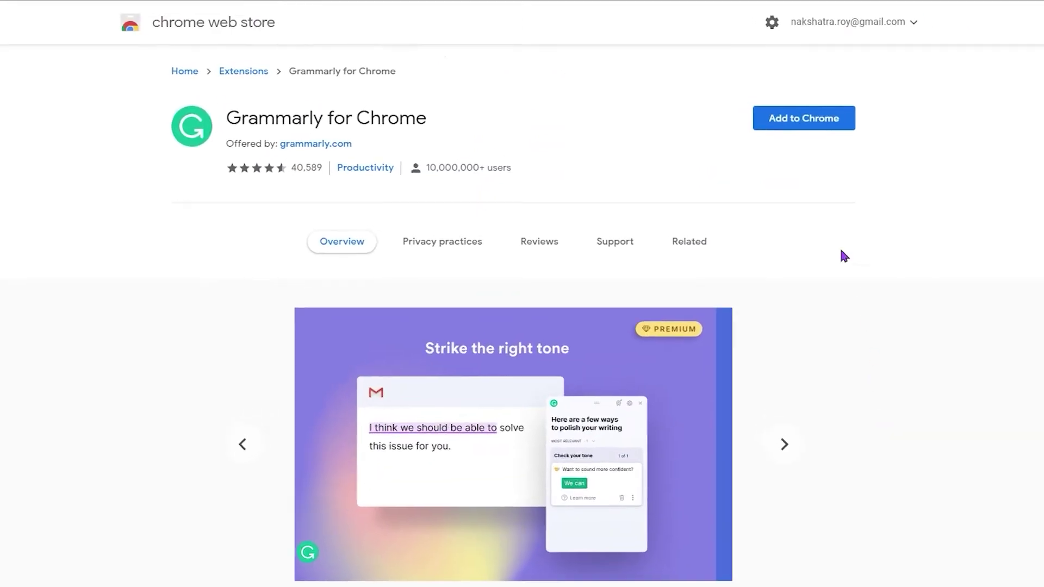
Add the Grammarly for Chrome extension to the browser and approve its installation
{"action": "left_click", "coordinate": [801, 126]}
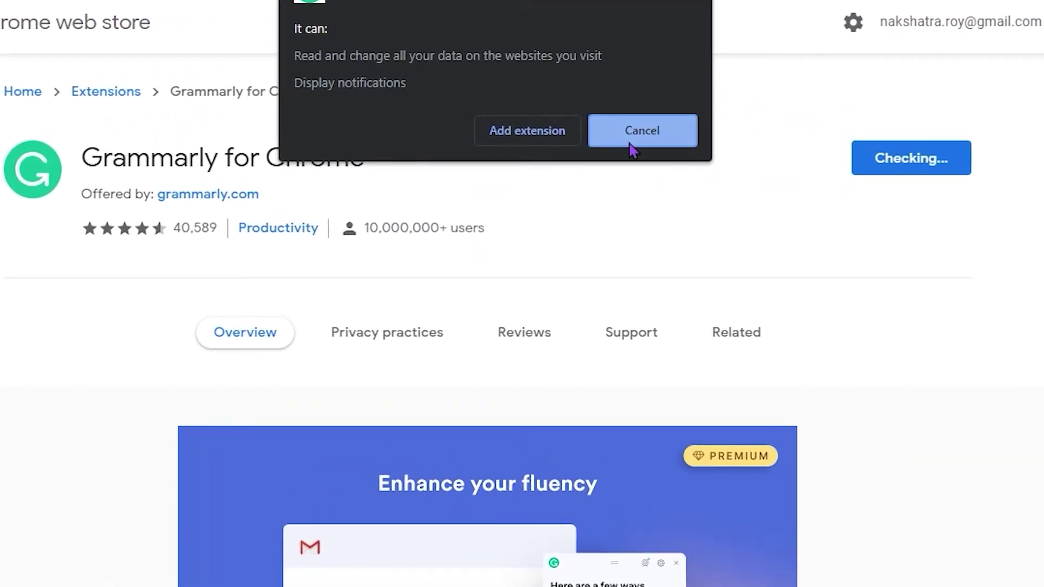
{"action": "left_click", "coordinate": [532, 120]}
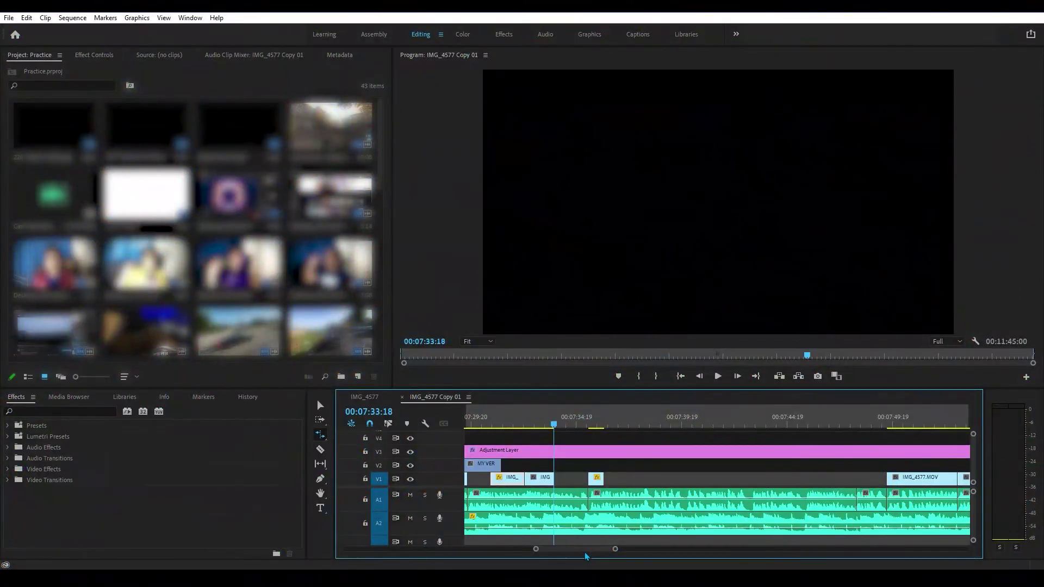
Switch to Premiere Pro, activate the Selection tool and place the playhead at 00:08:27:01 in the sequence
{"action": "left_click_drag", "start_coordinate": [586, 555], "coordinate": [592, 556]}
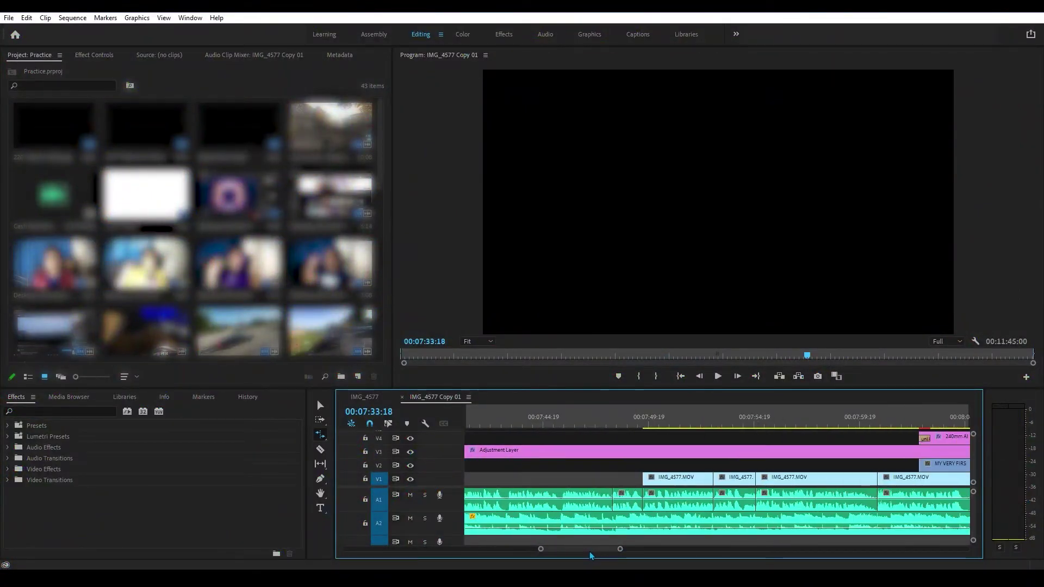
{"action": "left_click_drag", "start_coordinate": [590, 551], "coordinate": [605, 550]}
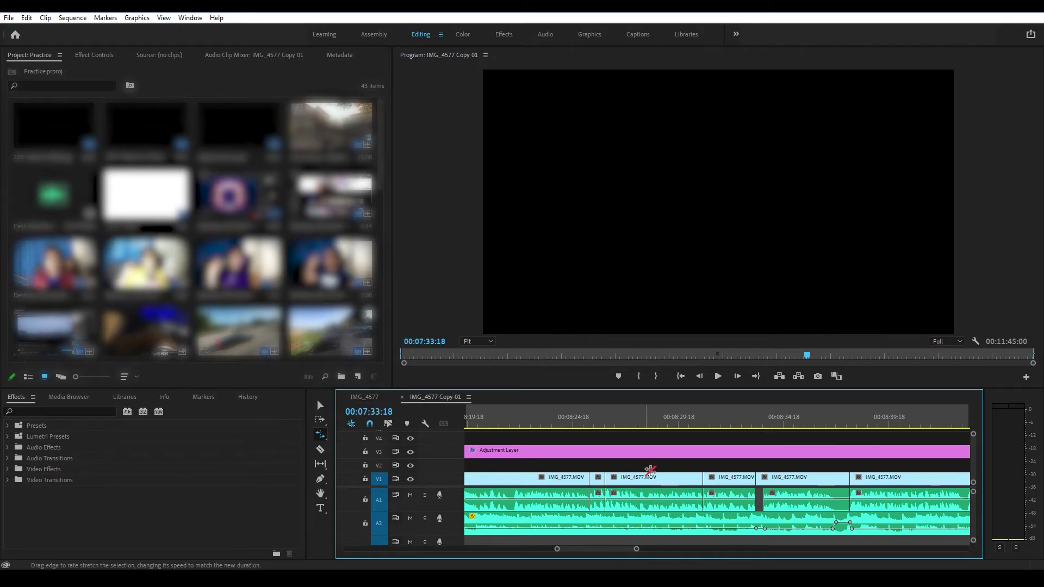
{"action": "key", "text": "v"}
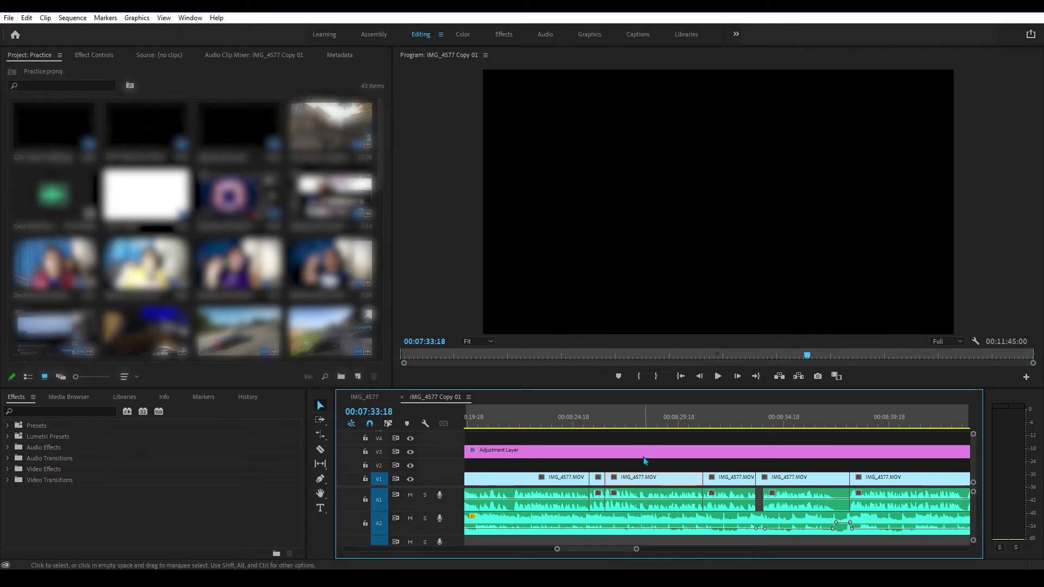
{"action": "left_click", "coordinate": [627, 424]}
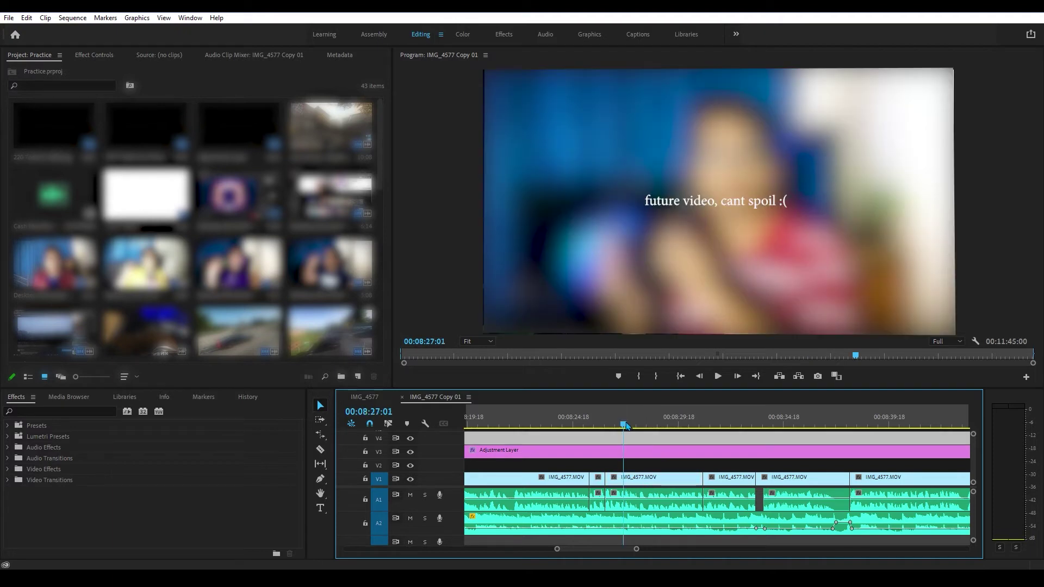
{"action": "left_click_drag", "start_coordinate": [642, 466], "coordinate": [653, 468]}
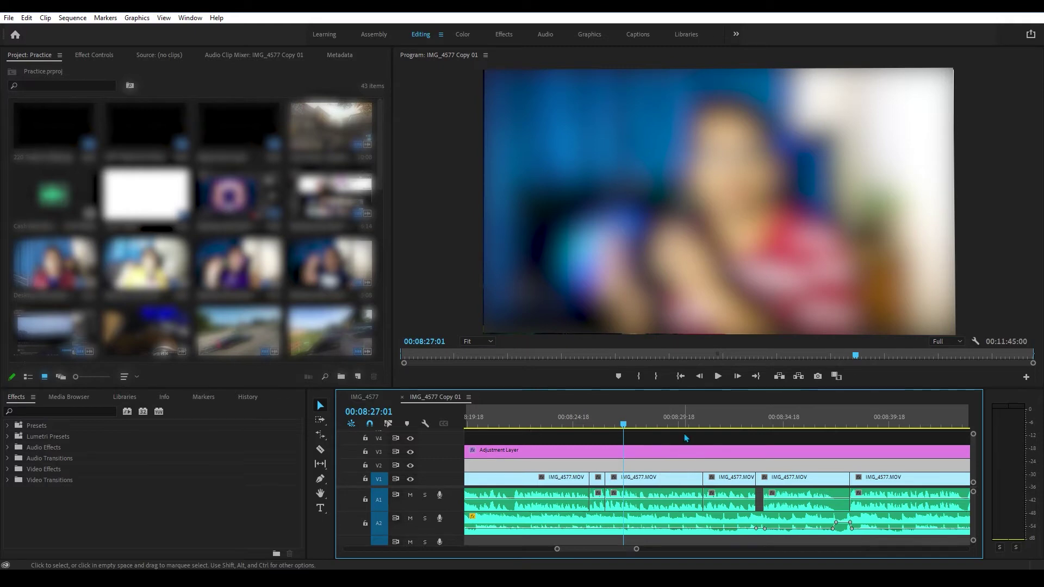
{"action": "key", "text": "ctrl+z"}
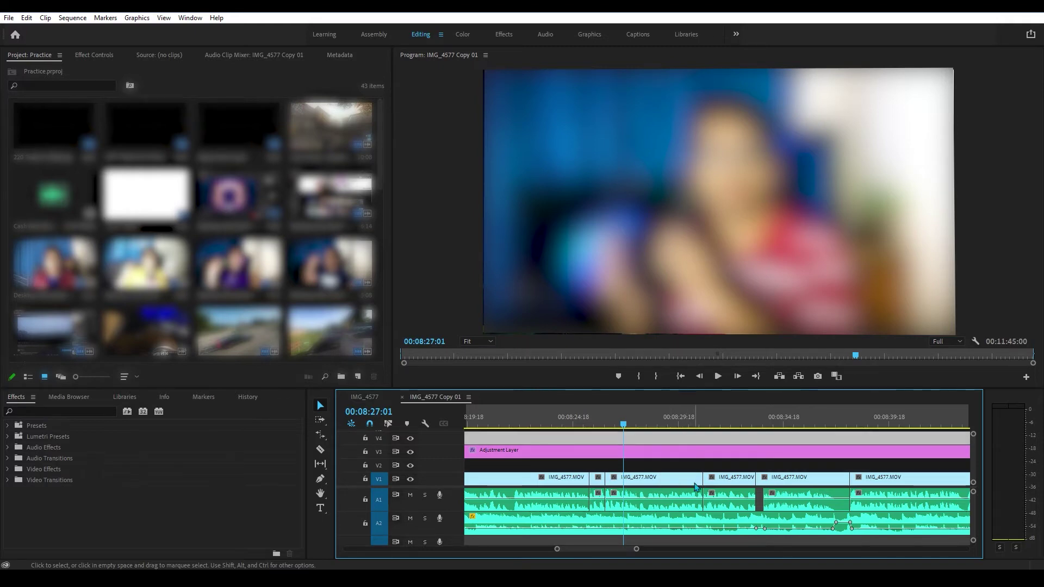
{"action": "key", "text": "ctrl+z"}
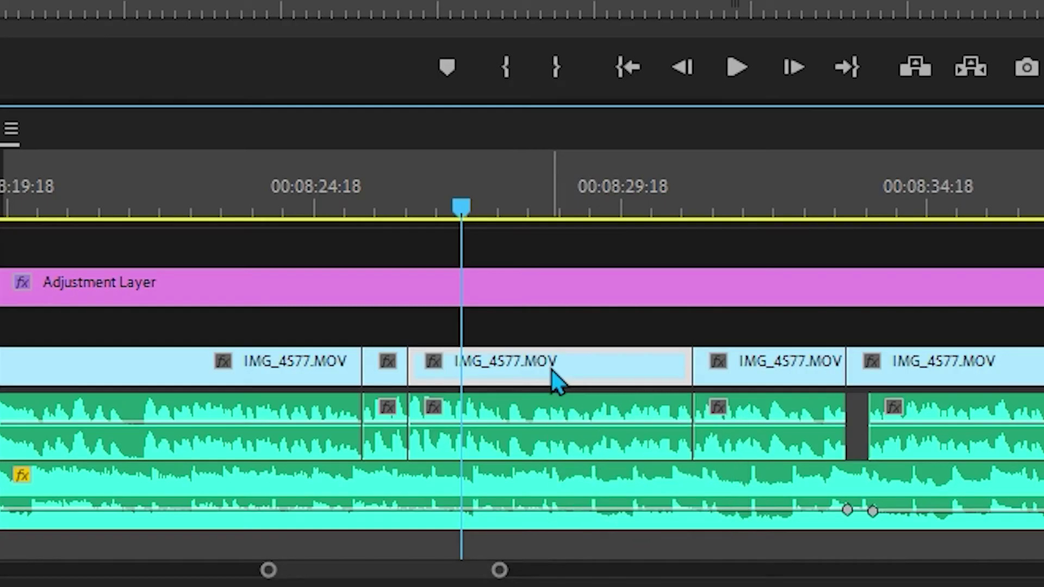
Duplicate the V1 clip under the playhead onto the track above, shift the copy along the track, and delete it
{"action": "left_click_drag", "start_coordinate": [554, 381], "coordinate": [394, 322]}
{"action": "left_click", "coordinate": [741, 320]}
{"action": "left_click_drag", "start_coordinate": [394, 322], "coordinate": [541, 321]}
{"action": "left_click_drag", "start_coordinate": [652, 465], "coordinate": [652, 465]}
{"action": "key", "text": "Delete"}
Duplicate the "Virtual 7.1 Surround" title on V4 so that the copy starts at a playhead position of about 00:08:21
{"action": "scroll", "coordinate": [680, 519], "scroll_direction": "up", "scroll_amount": 3}
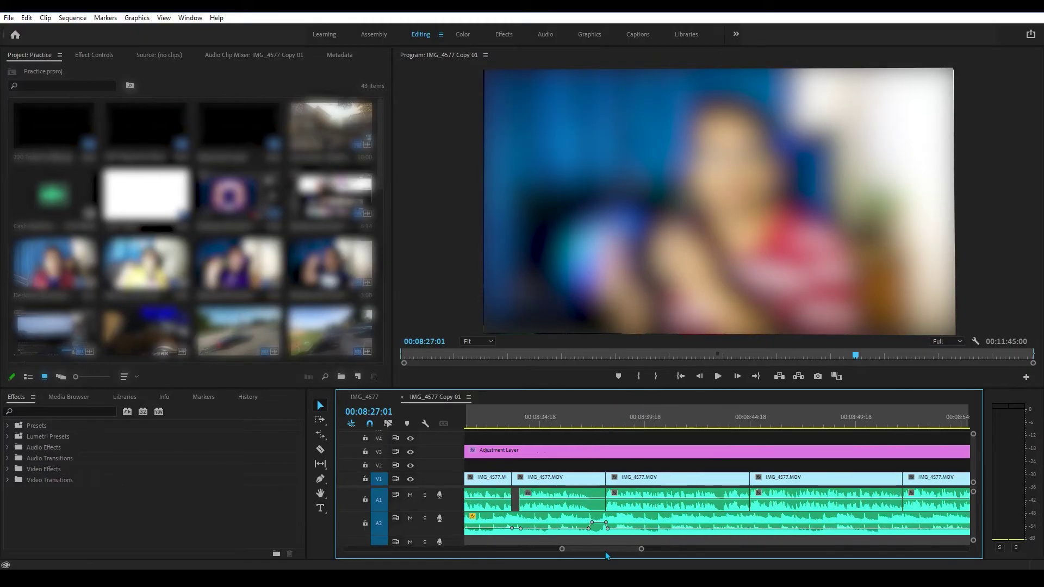
{"action": "left_click_drag", "start_coordinate": [719, 479], "coordinate": [601, 471]}
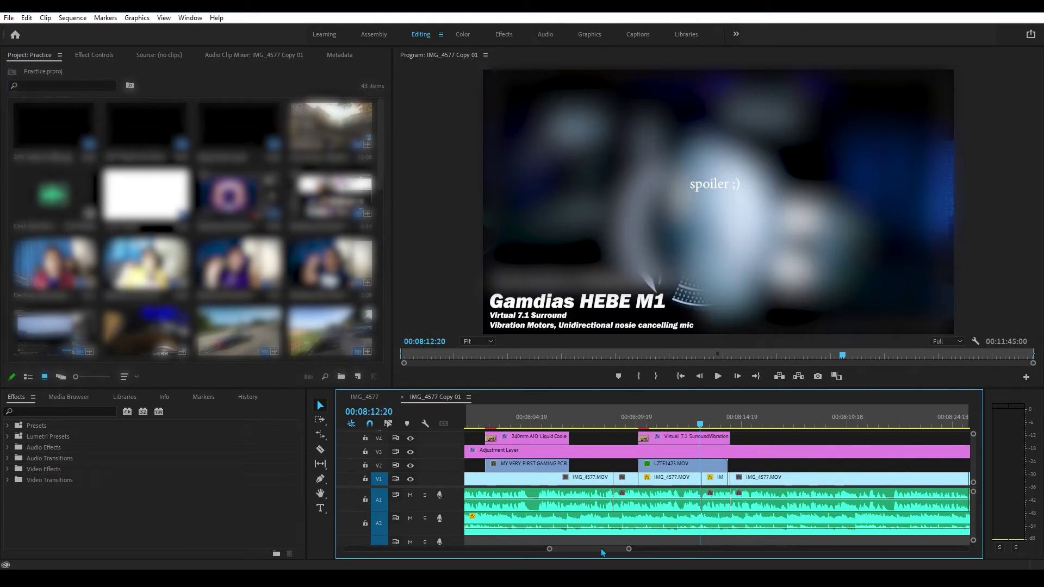
{"action": "scroll", "coordinate": [603, 552], "scroll_direction": "down", "scroll_amount": 3}
{"action": "left_click_drag", "start_coordinate": [620, 424], "coordinate": [812, 424]}
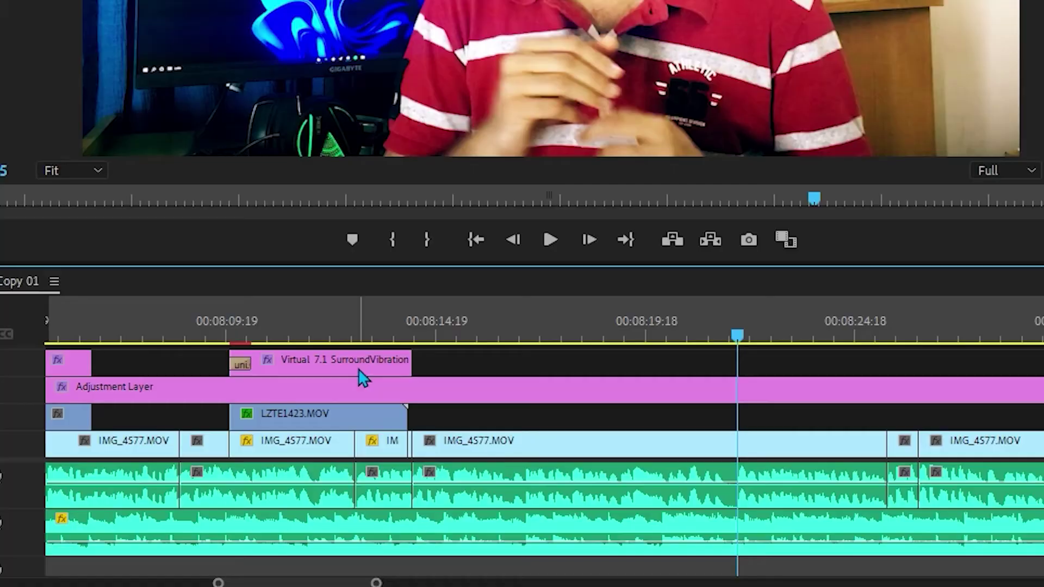
{"action": "left_click_drag", "start_coordinate": [624, 445], "coordinate": [869, 439]}
{"action": "left_click_drag", "start_coordinate": [852, 360], "coordinate": [865, 366]}
Replace the headline "Gamdias HEBE M1" in the duplicated title with "Now you have another" using the Type tool at 00:08:23:06
{"action": "left_click_drag", "start_coordinate": [738, 337], "coordinate": [794, 340]}
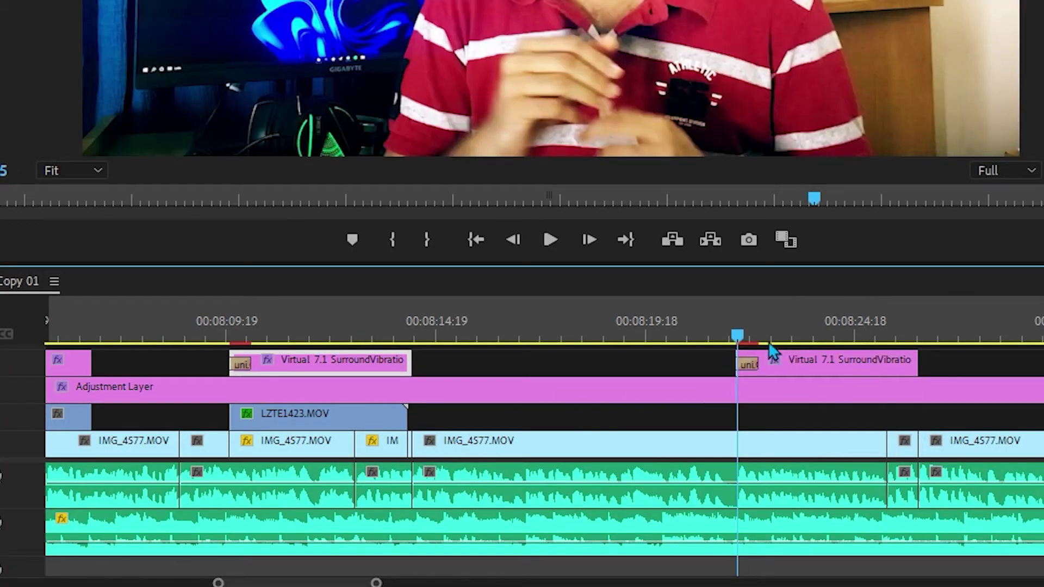
{"action": "left_click_drag", "start_coordinate": [840, 427], "coordinate": [842, 427]}
{"action": "key", "text": "t"}
{"action": "left_click_drag", "start_coordinate": [634, 309], "coordinate": [484, 309]}
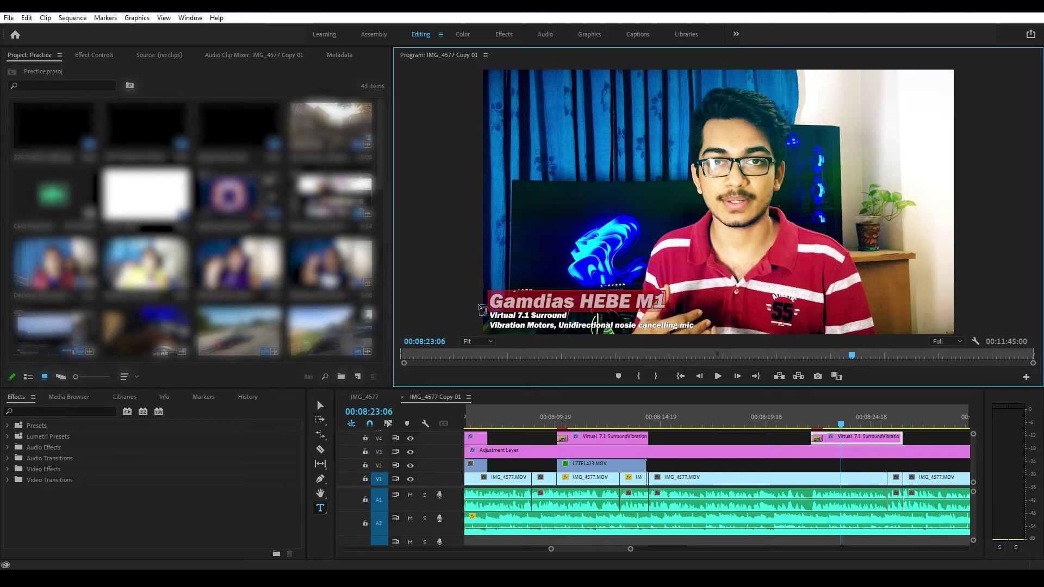
{"action": "type", "text": "Now you have anoth"}
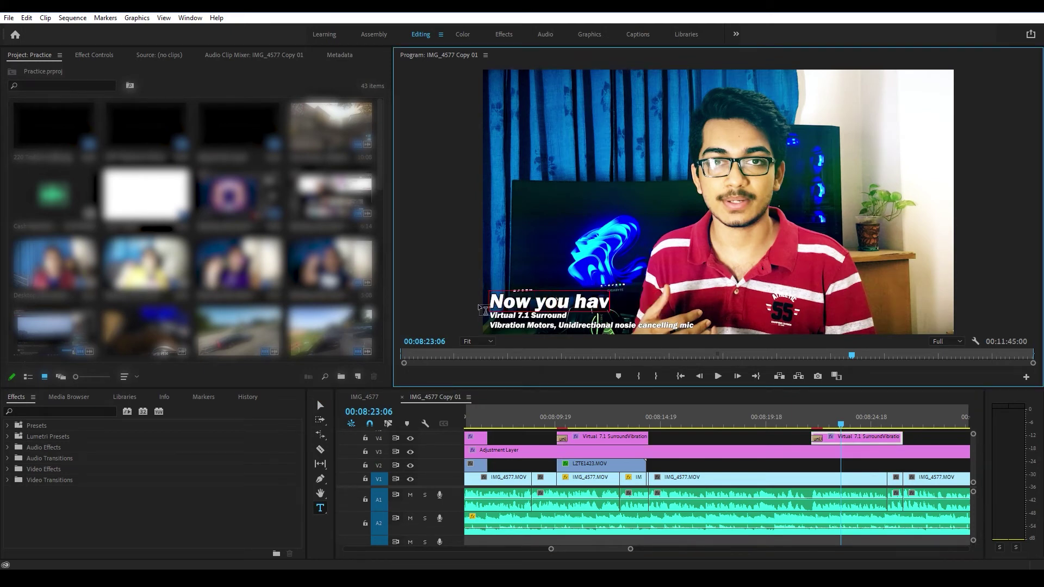
{"action": "type", "text": "er"}
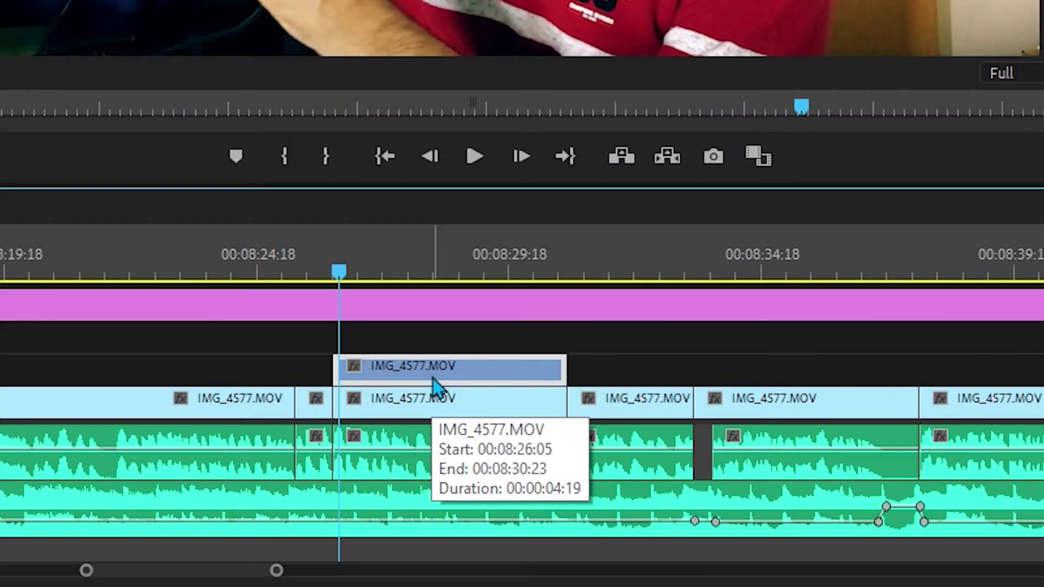
Move the selected clip copy on V2 up one track and back down, twice
{"action": "key", "text": "alt+Up"}
{"action": "key", "text": "alt+Down"}
{"action": "key", "text": "alt+Up"}
{"action": "key", "text": "alt+Down"}
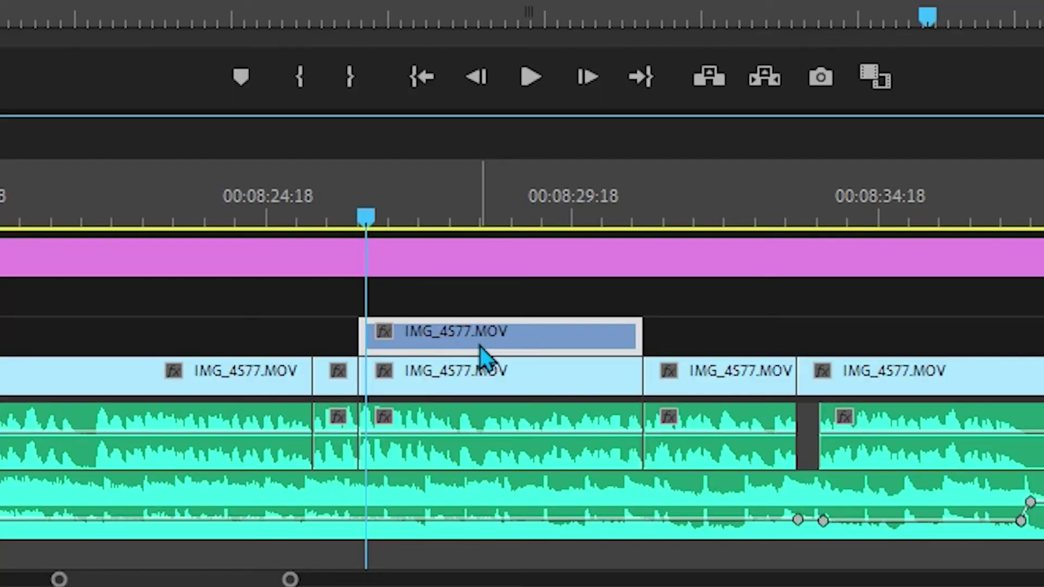
Nudge the selected clip copy on V2 right, left and right again along its track, one frame at a time
{"action": "key", "text": "alt+Right"}
{"action": "key", "text": "alt+Right"}
{"action": "key", "text": "alt+Right"}
{"action": "key", "text": "alt+Left"}
{"action": "key", "text": "alt+Left"}
{"action": "key", "text": "alt+Left"}
{"action": "key", "text": "alt+Left"}
{"action": "key", "text": "alt+Left"}
{"action": "key", "text": "alt+Left"}
{"action": "key", "text": "alt+Left"}
{"action": "key", "text": "alt+Left"}
{"action": "key", "text": "alt+Left"}
{"action": "key", "text": "alt+Left"}
{"action": "key", "text": "alt+Right"}
{"action": "key", "text": "alt+Right"}
{"action": "key", "text": "alt+Right"}
{"action": "key", "text": "alt+Right"}
{"action": "key", "text": "alt+Right"}
{"action": "key", "text": "alt+Right"}
{"action": "key", "text": "alt+Right"}
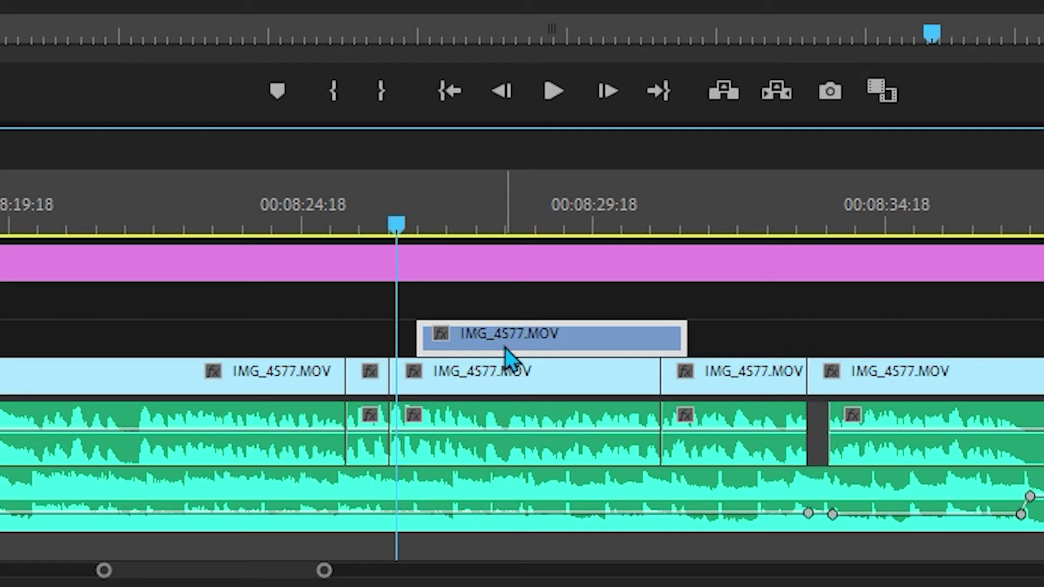
Nudge the clip copy on V2 back and forth in five-frame jumps, leaving it starting slightly before the V1 clip beneath it
{"action": "key", "text": "alt+shift+Left"}
{"action": "key", "text": "alt+shift+Left"}
{"action": "key", "text": "alt+shift+Left"}
{"action": "key", "text": "alt+shift+Left"}
{"action": "key", "text": "alt+shift+Left"}
{"action": "key", "text": "alt+shift+Left"}
{"action": "key", "text": "alt+shift+Right"}
{"action": "key", "text": "alt+shift+Right"}
{"action": "key", "text": "alt+shift+Right"}
{"action": "key", "text": "alt+shift+Right"}
{"action": "key", "text": "alt+shift+Right"}
{"action": "key", "text": "alt+shift+Right"}
{"action": "key", "text": "alt+shift+Right"}
{"action": "key", "text": "alt+shift+Left"}
{"action": "key", "text": "alt+shift+Left"}
{"action": "key", "text": "alt+shift+Left"}
{"action": "key", "text": "alt+shift+Left"}
{"action": "key", "text": "alt+shift+Left"}
{"action": "key", "text": "alt+shift+Right"}
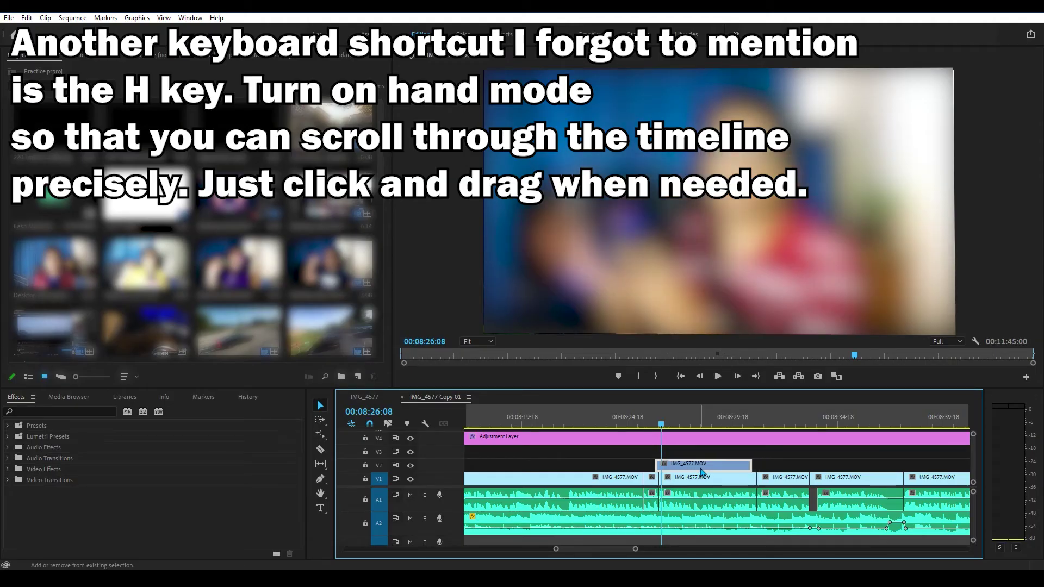
Pan the timeline with the Hand tool forward past 00:09:04 and back toward the earlier clips
{"action": "key", "text": "h"}
{"action": "left_click_drag", "start_coordinate": [832, 481], "coordinate": [615, 483]}
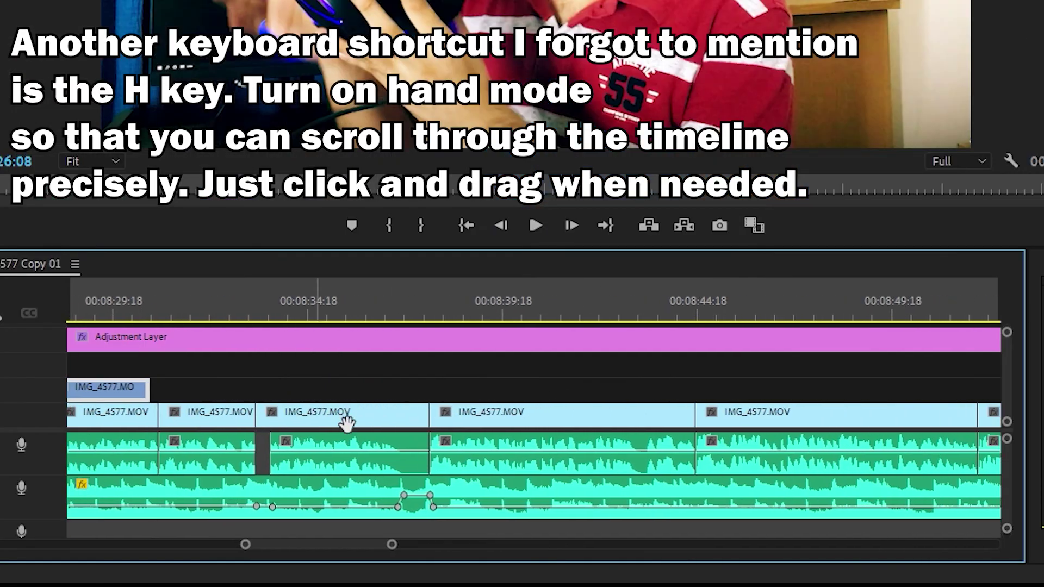
{"action": "left_click_drag", "start_coordinate": [715, 405], "coordinate": [205, 403]}
{"action": "left_click_drag", "start_coordinate": [800, 380], "coordinate": [354, 405]}
{"action": "left_click_drag", "start_coordinate": [752, 400], "coordinate": [655, 416]}
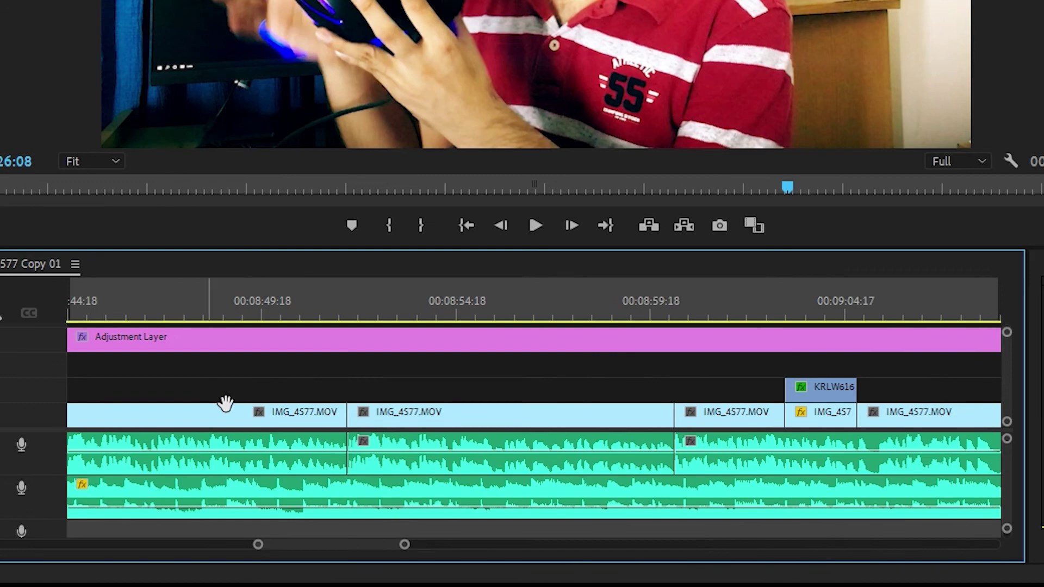
{"action": "left_click_drag", "start_coordinate": [227, 401], "coordinate": [762, 387]}
Play the sequence from around 00:08:44 to 00:08:45:05 with the Selection tool active, and pan onward with the Hand tool
{"action": "key", "text": "v"}
{"action": "left_click_drag", "start_coordinate": [326, 315], "coordinate": [609, 340]}
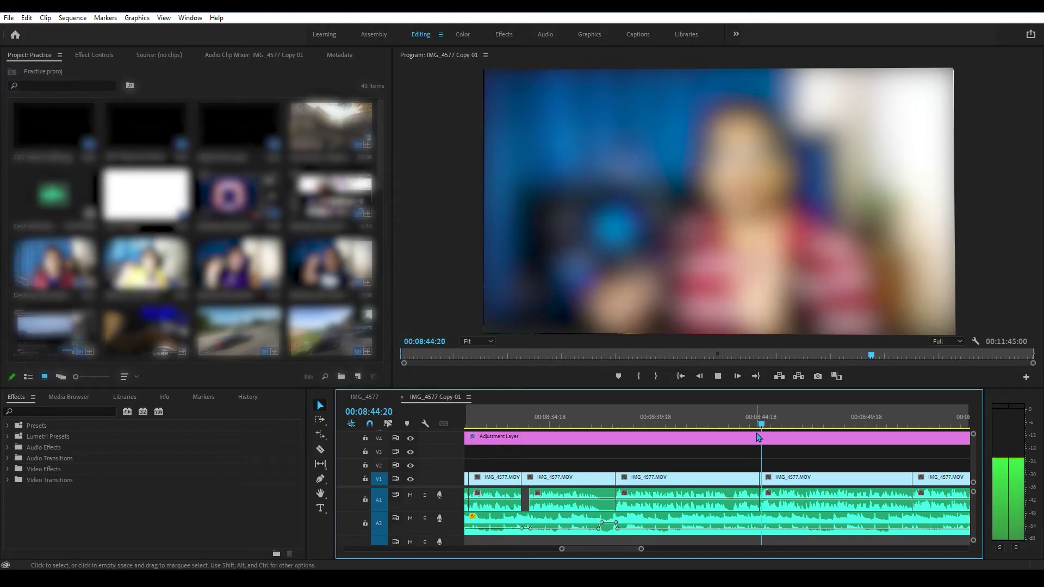
{"action": "key", "text": "space"}
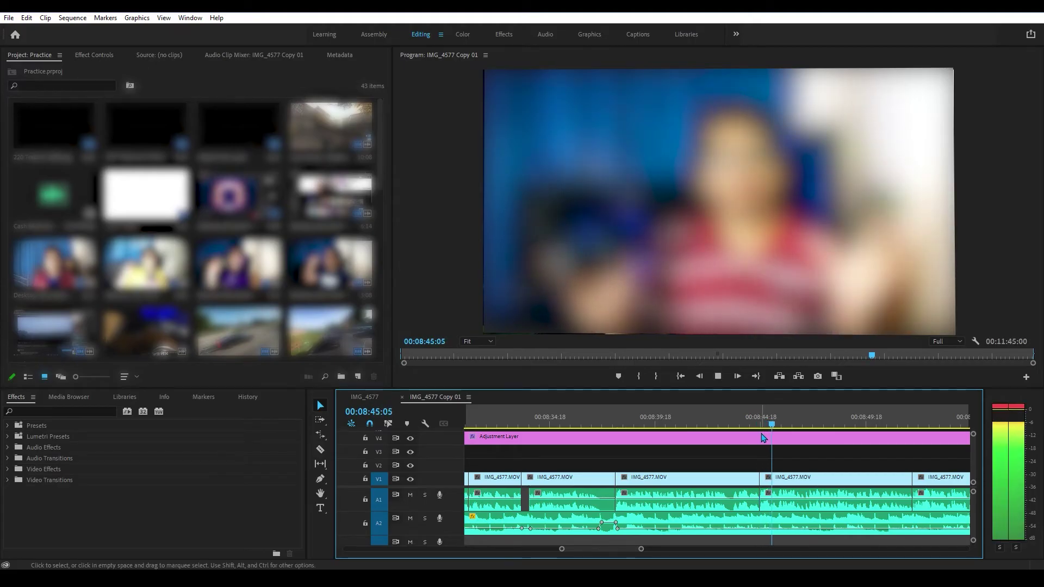
{"action": "key", "text": "h"}
{"action": "left_click_drag", "start_coordinate": [832, 471], "coordinate": [647, 469]}
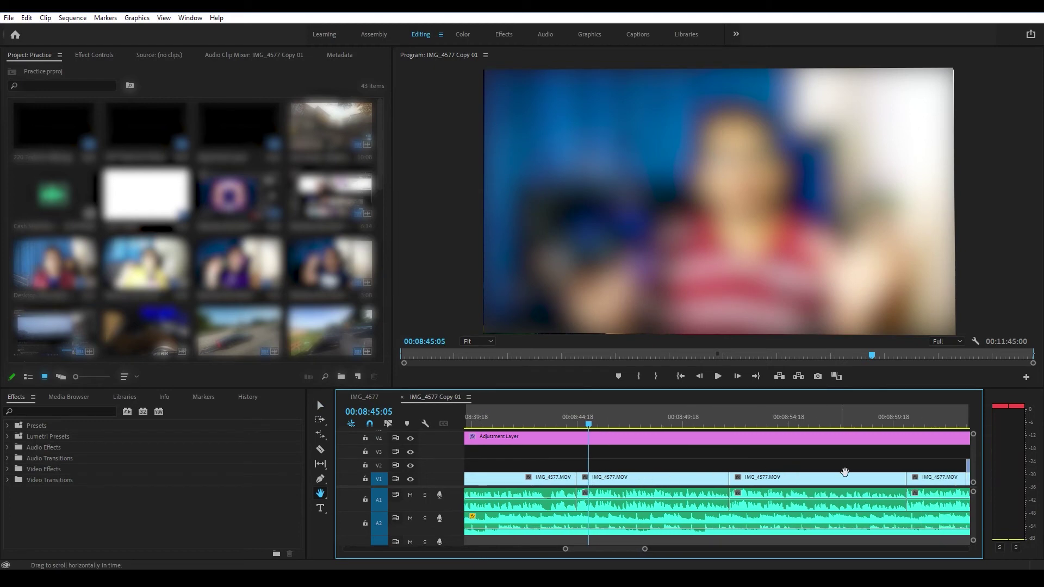